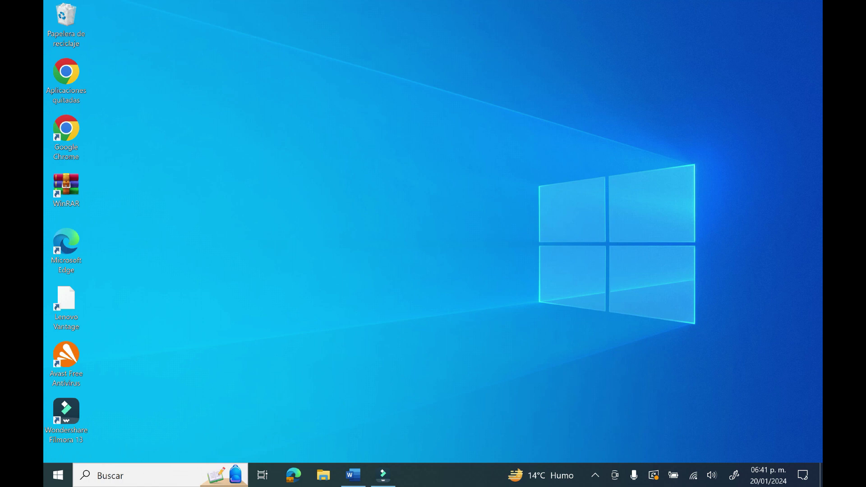
- Open Google Chrome with the personal profile, find the Kahoot! website through a Google search, and go to its login page
double_click(66, 138)
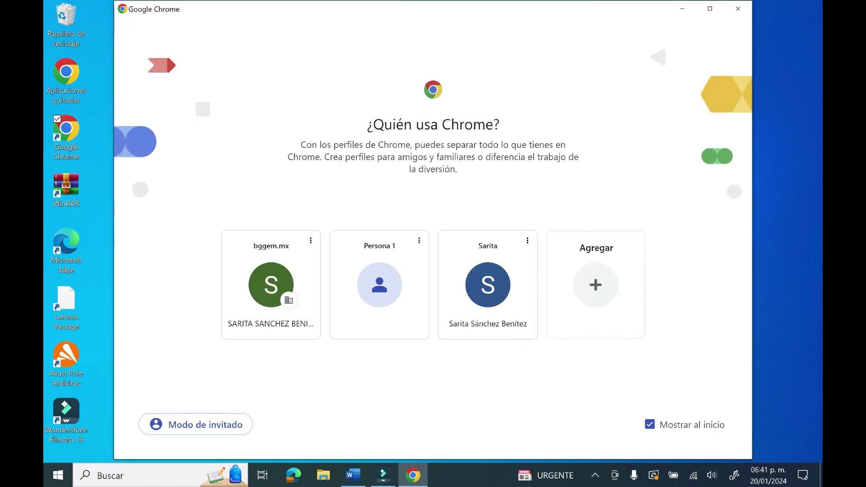
left_click(487, 285)
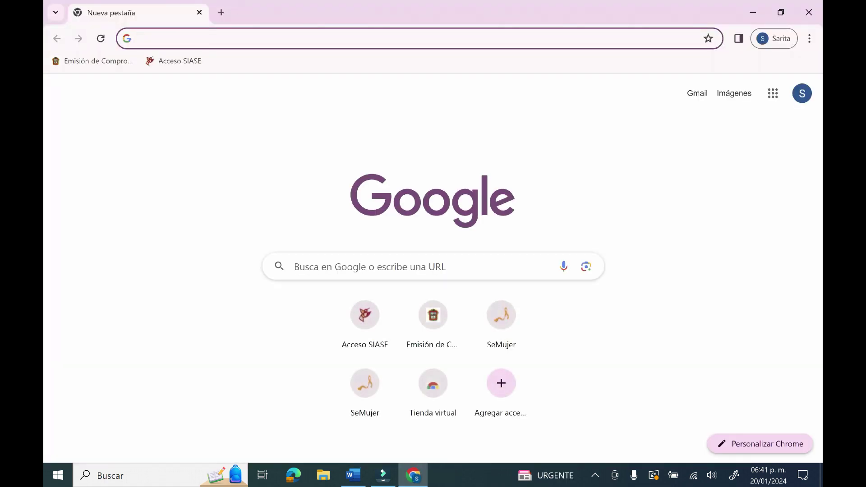
left_click(433, 267)
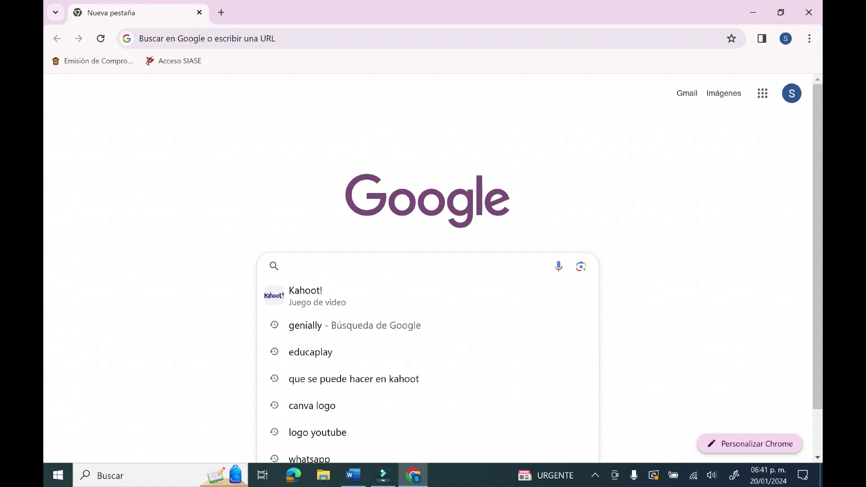
type("kahoot")
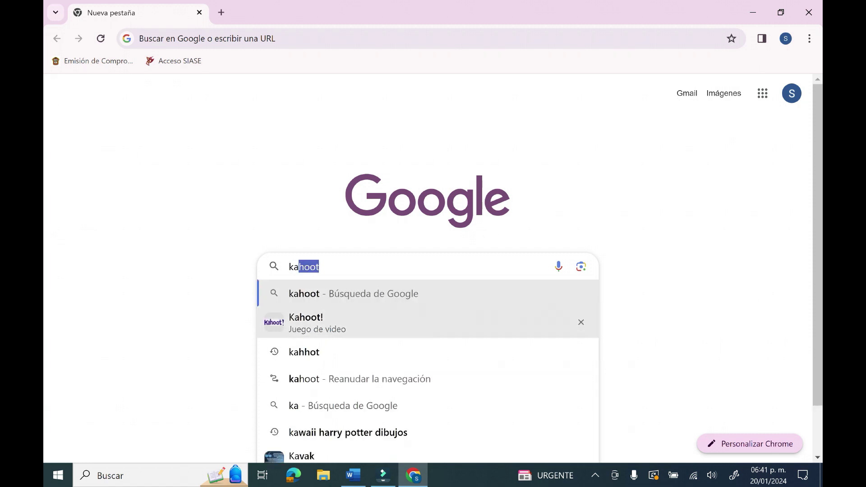
left_click(428, 323)
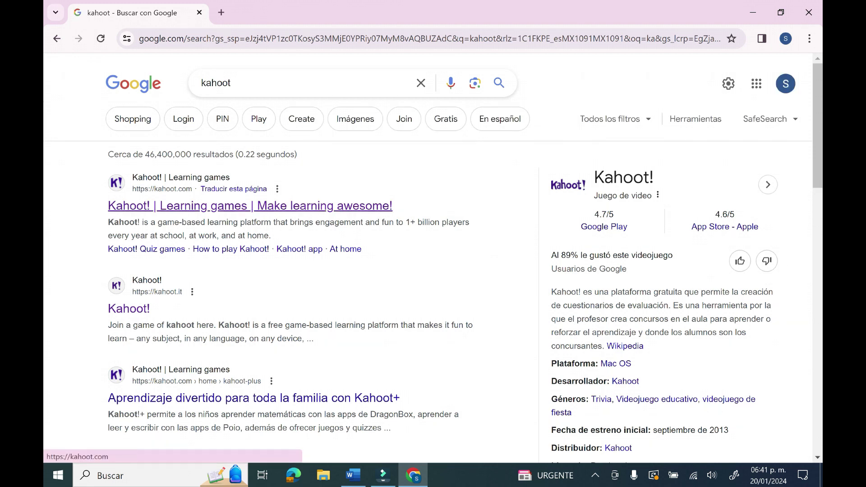
left_click(251, 206)
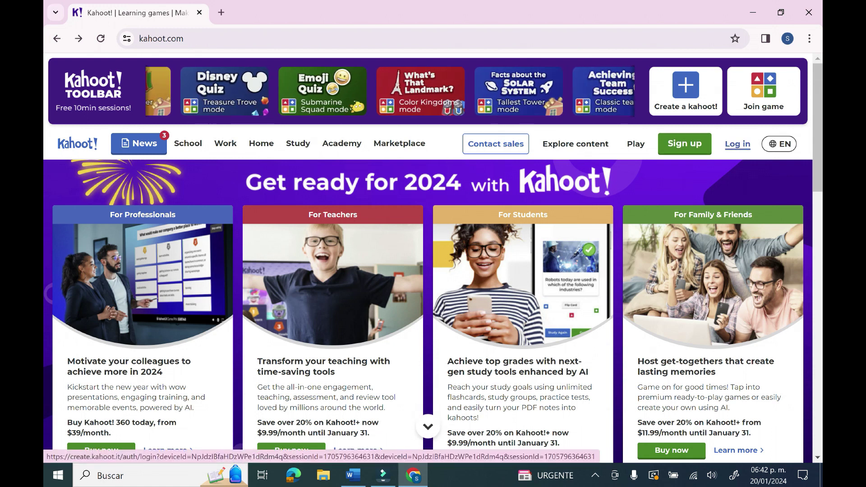
left_click(738, 144)
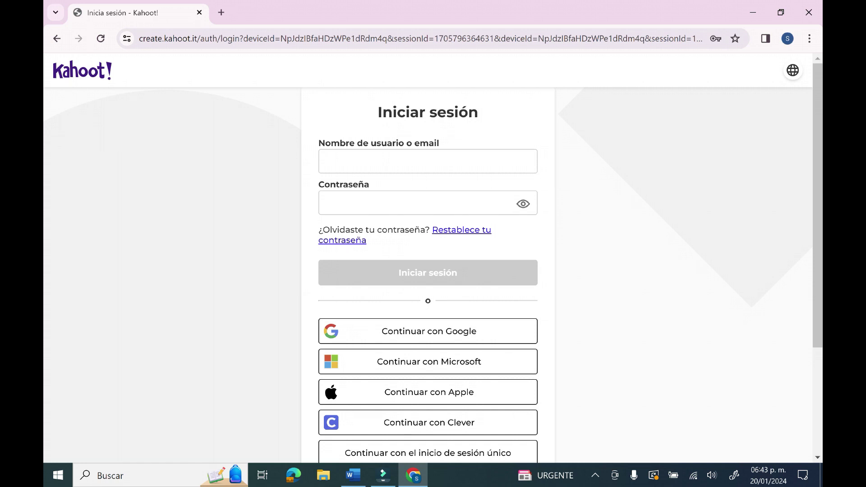
- Start registering a new account with the account type Profesor and the workplace Escuela
scroll(428, 271, "down", 3)
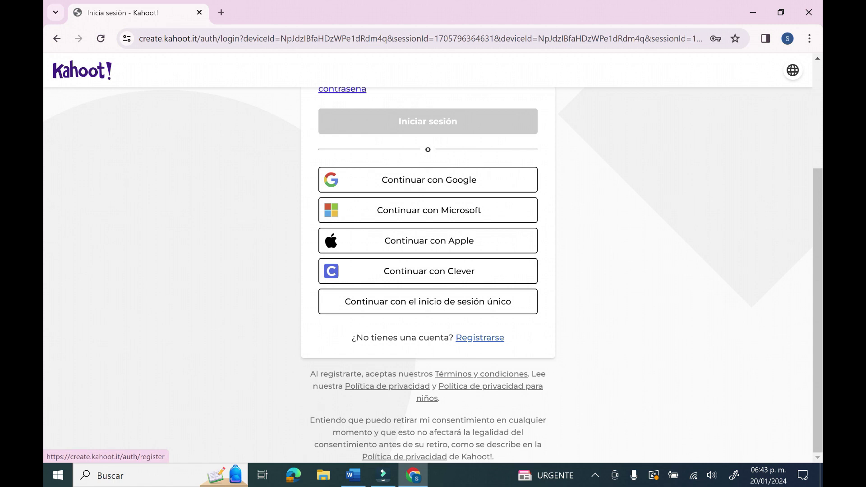
left_click(480, 338)
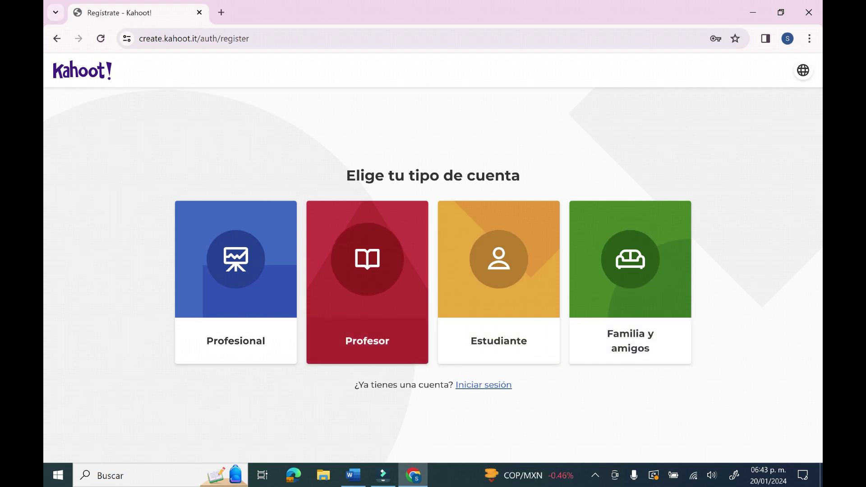
left_click(367, 316)
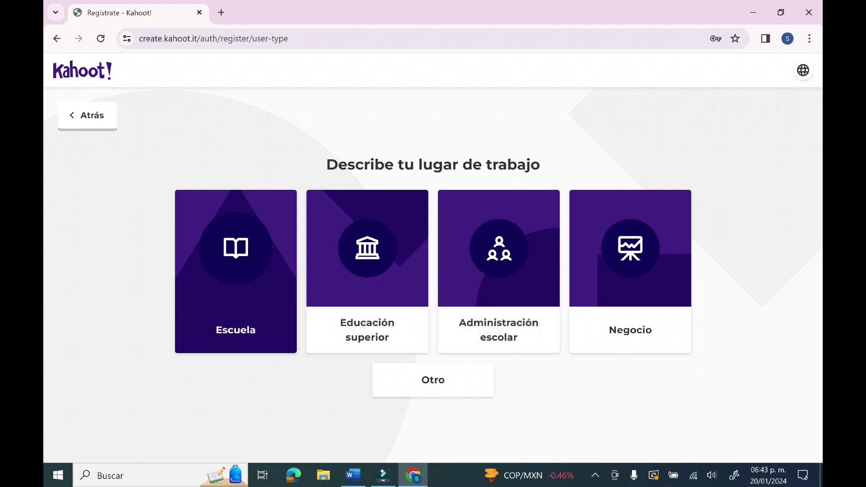
left_click(235, 271)
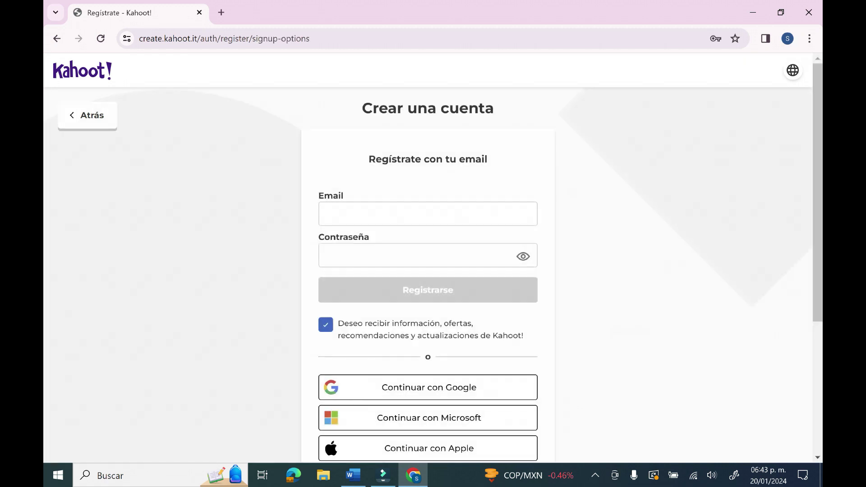
- Examine the account creation form, including its email and password fields and the alternative sign-up options
scroll(428, 271, "down", 5)
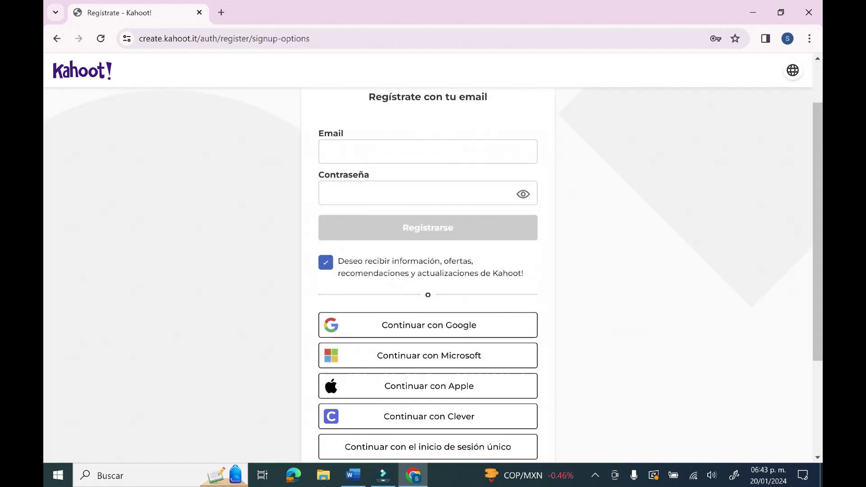
scroll(428, 270, "up", 5)
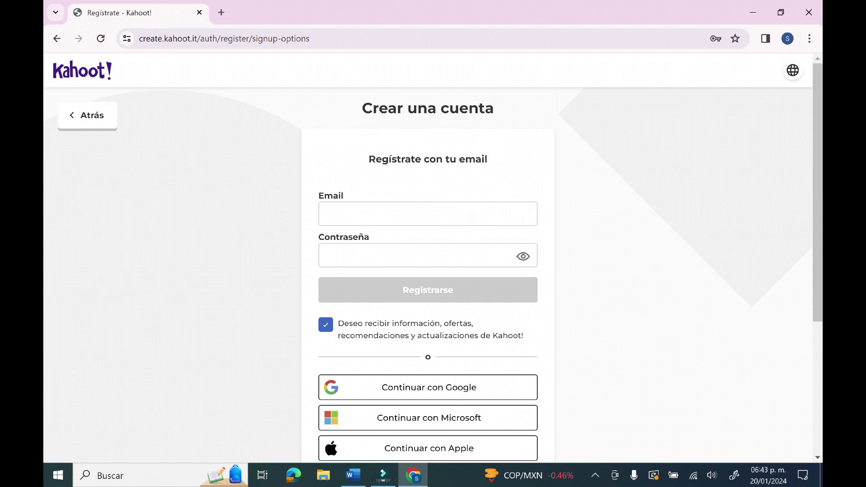
left_click(427, 214)
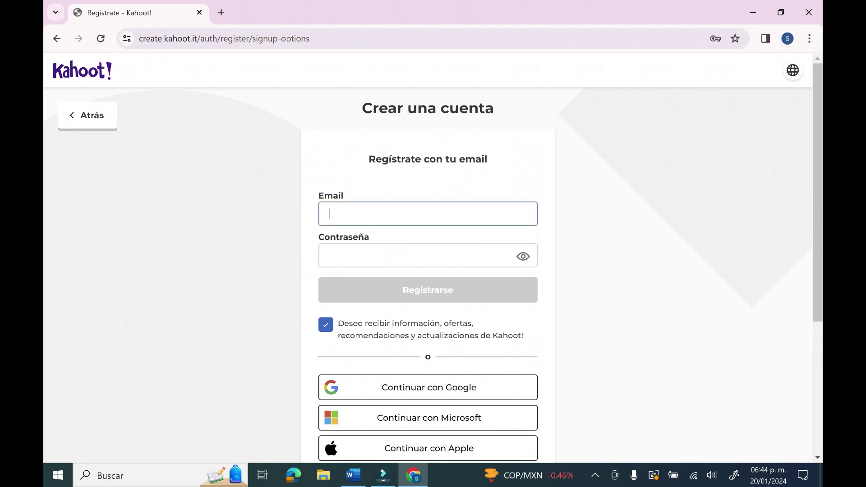
left_click(329, 255)
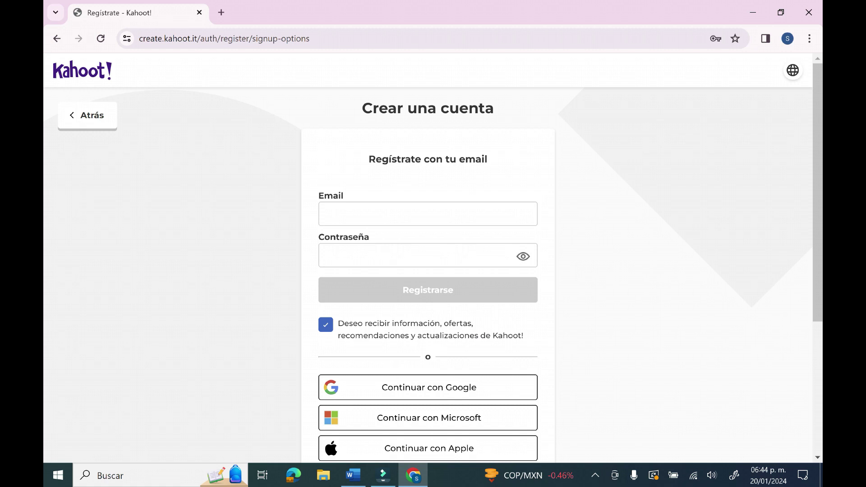
left_click(329, 214)
left_click(328, 256)
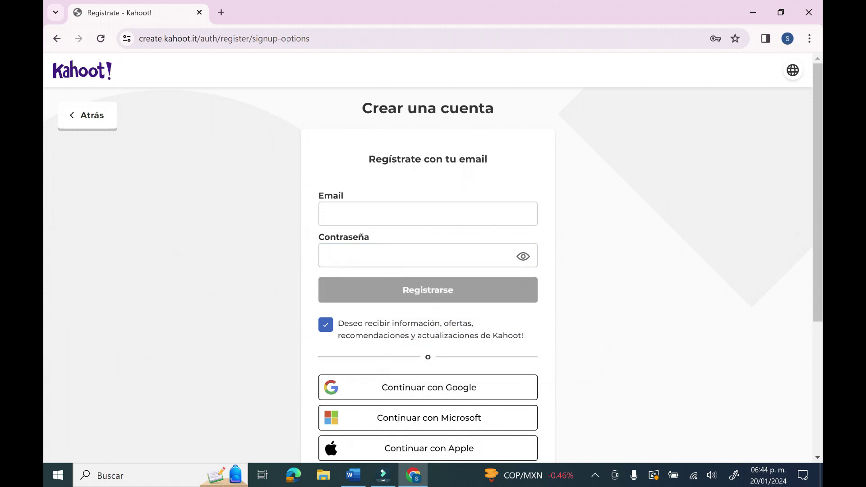
scroll(428, 258, "down", 1)
scroll(428, 257, "down", 4)
scroll(427, 258, "up", 4)
- Go back from the account creation form to the login page
key("alt+Left")
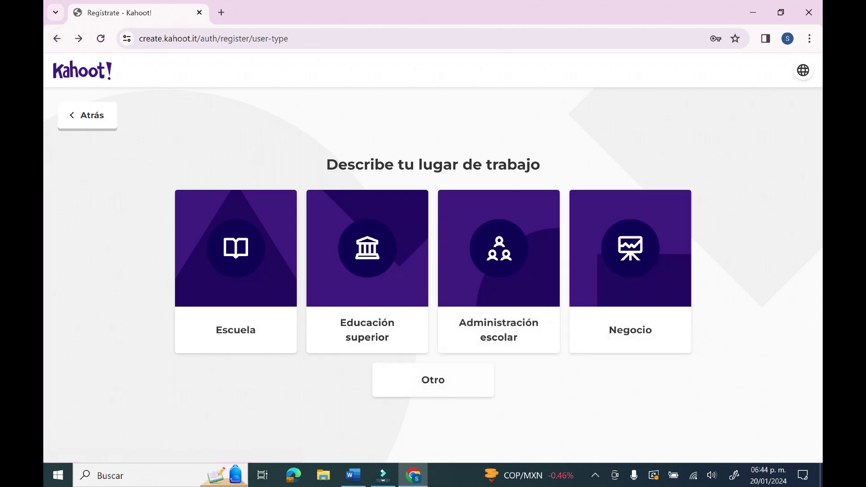
key("alt+Left")
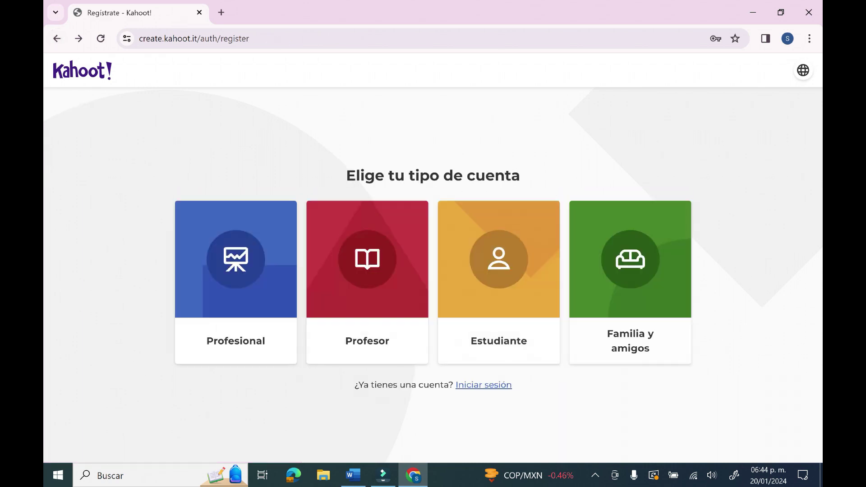
key("alt+Left")
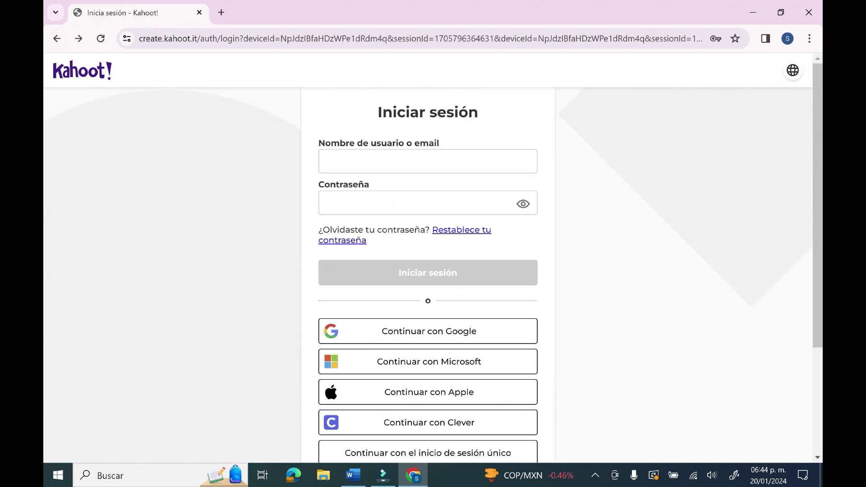
- Sign in to the existing account by filling in the saved email and account password
left_click(428, 162)
key("Down")
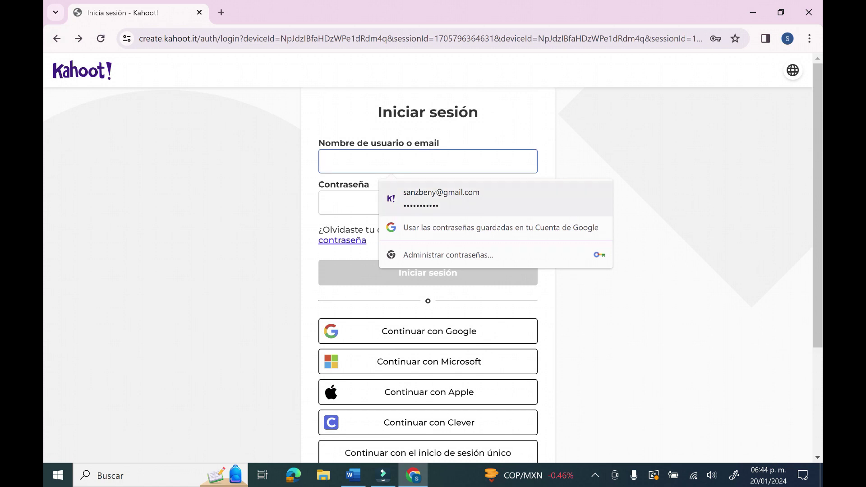
key("Return")
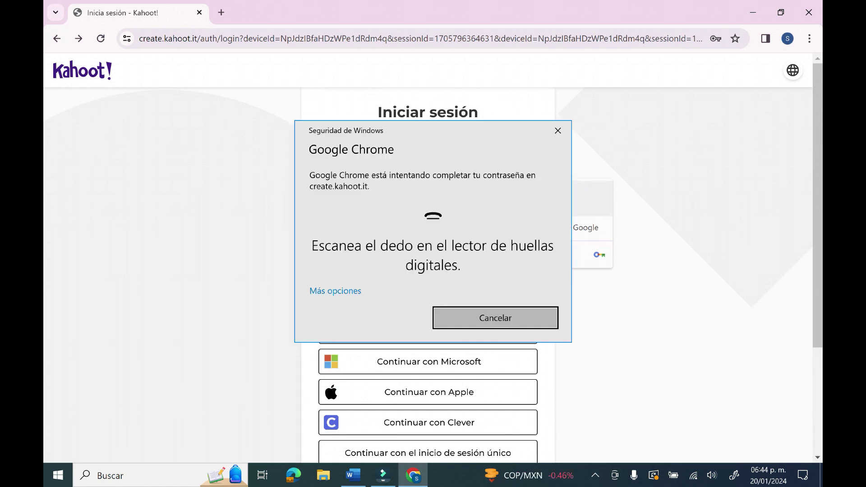
key("Return")
key("Return")
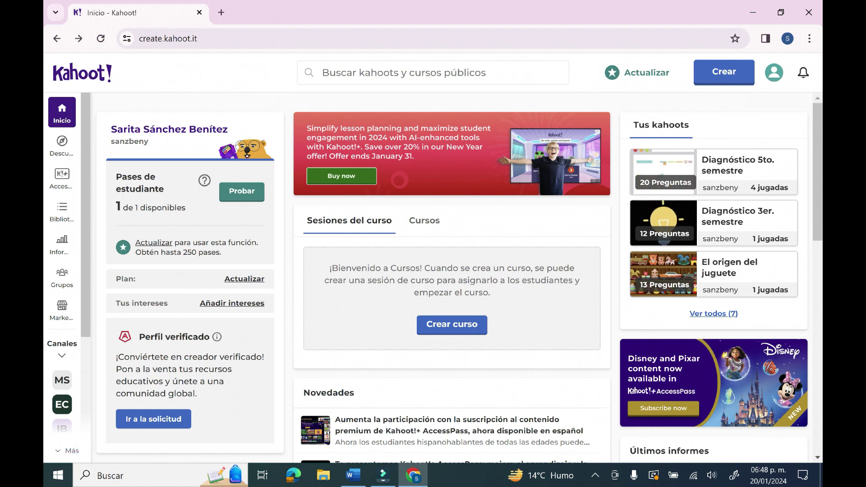
- Create a new kahoot from scratch, starting with a blank canvas
left_click(724, 72)
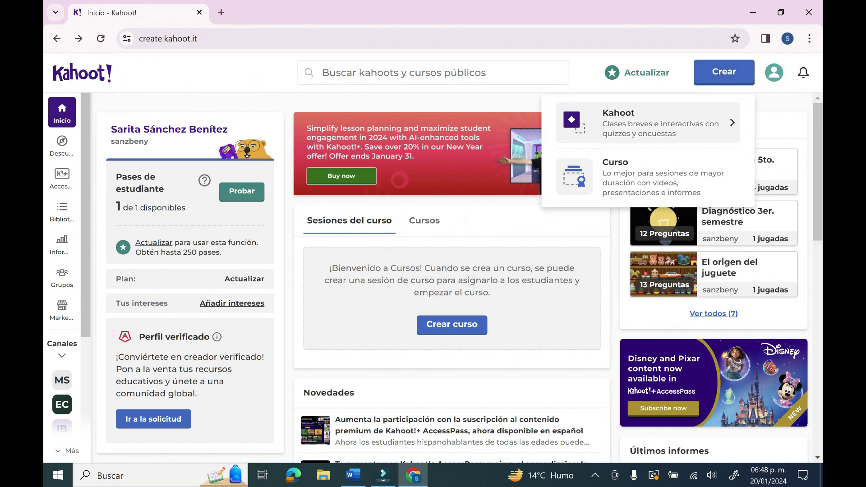
left_click(648, 123)
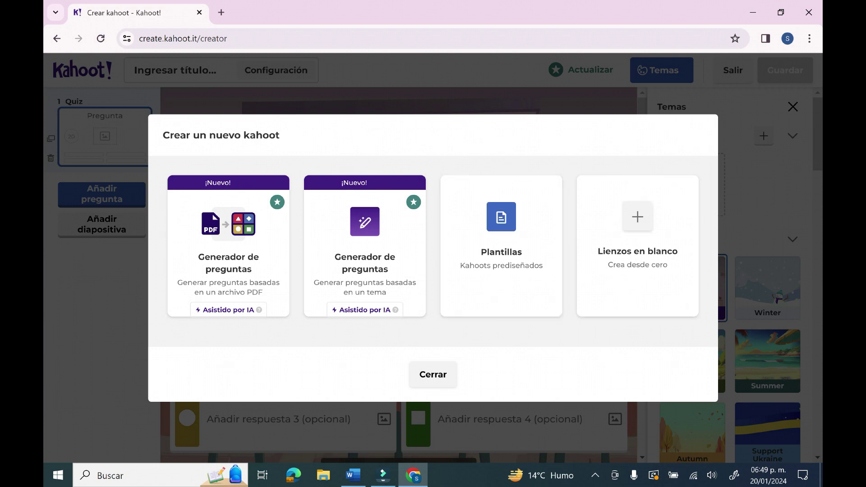
left_click(638, 246)
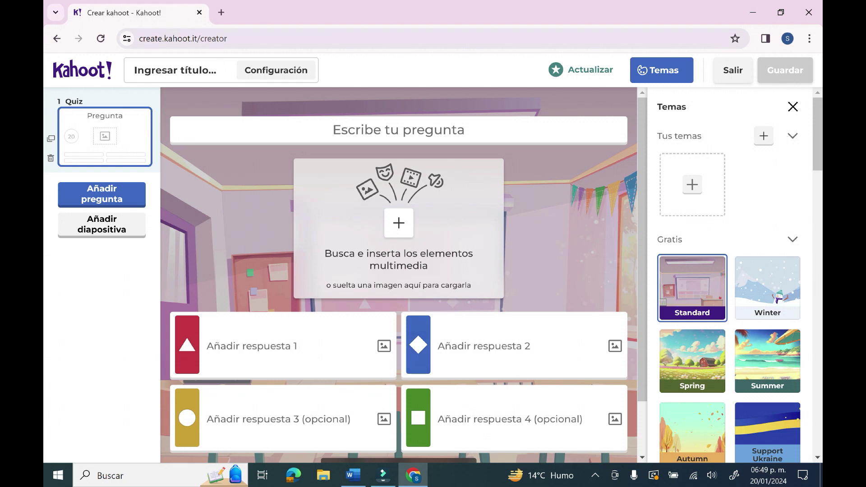
- Set the first question's type to True or false
left_click(398, 129)
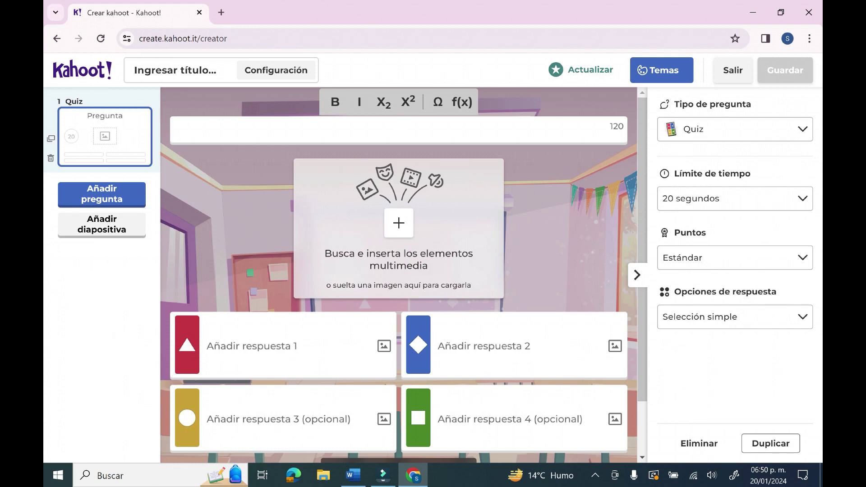
left_click(734, 129)
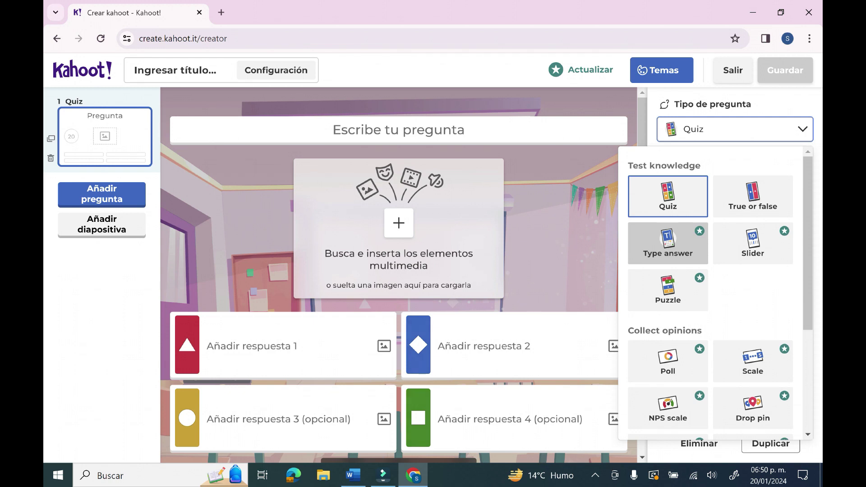
left_click(753, 195)
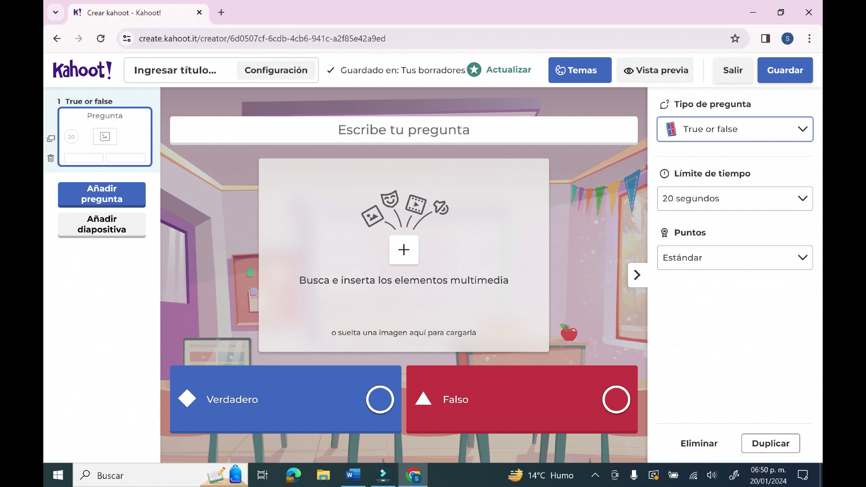
- Set the question's time limit to 30 segundos and keep its points option at Estándar
left_click(734, 199)
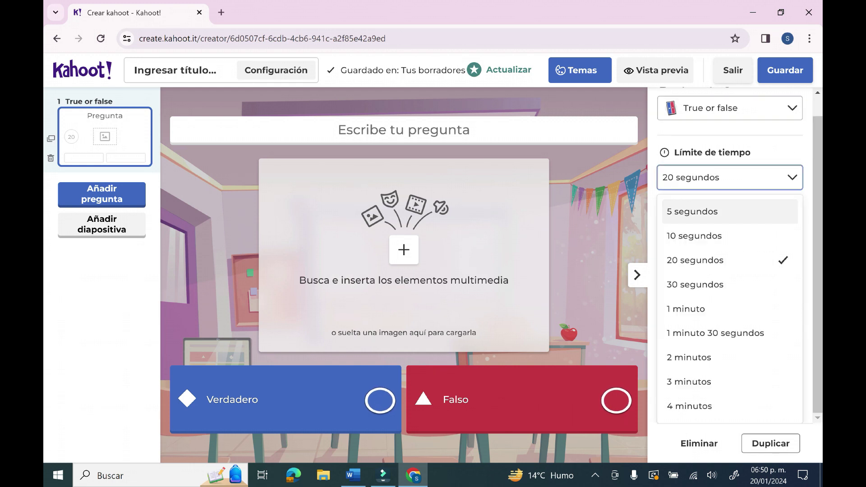
left_click(729, 285)
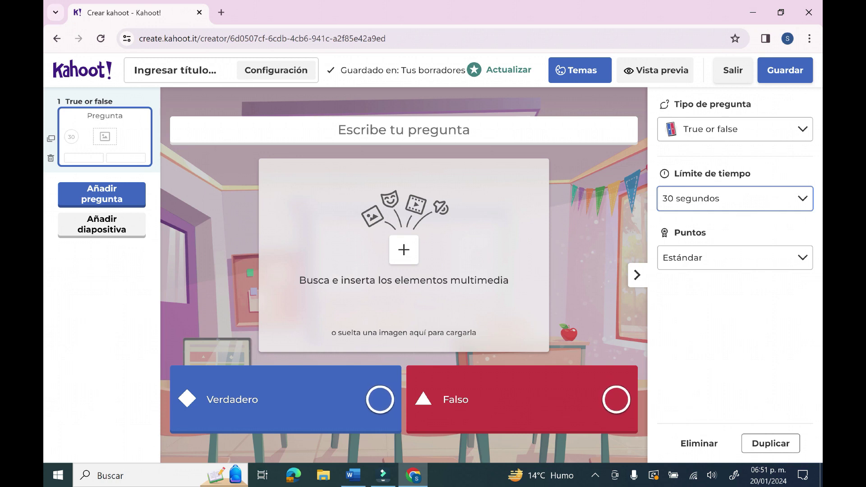
left_click(735, 257)
left_click(734, 258)
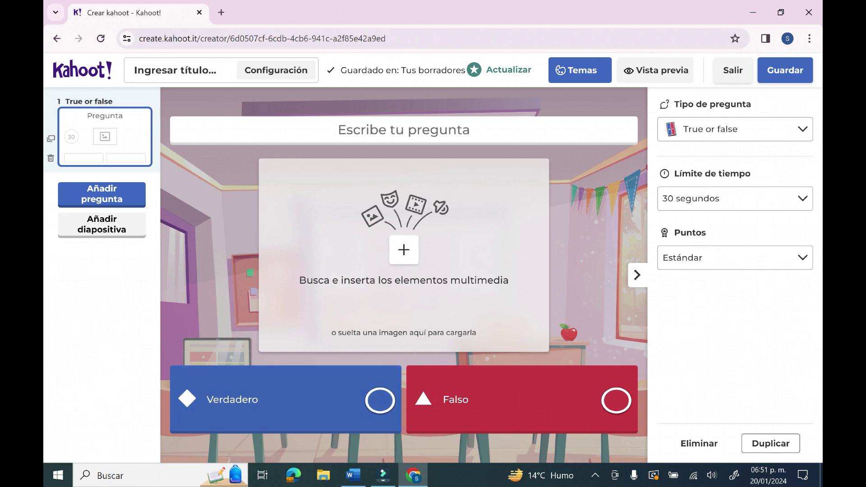
- Switch to the Word document of general culture questions and copy its first question, "¿Cuál es el río más largo del mundo?"
key("alt+Tab")
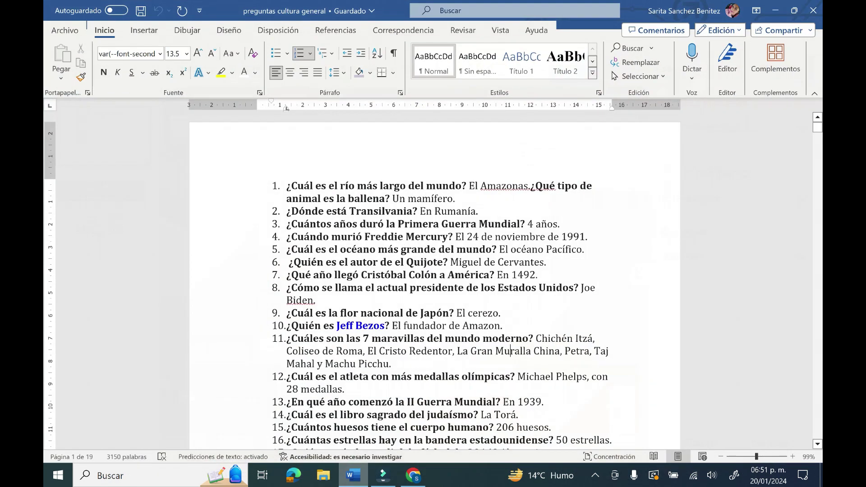
scroll(510, 151, "down", 5)
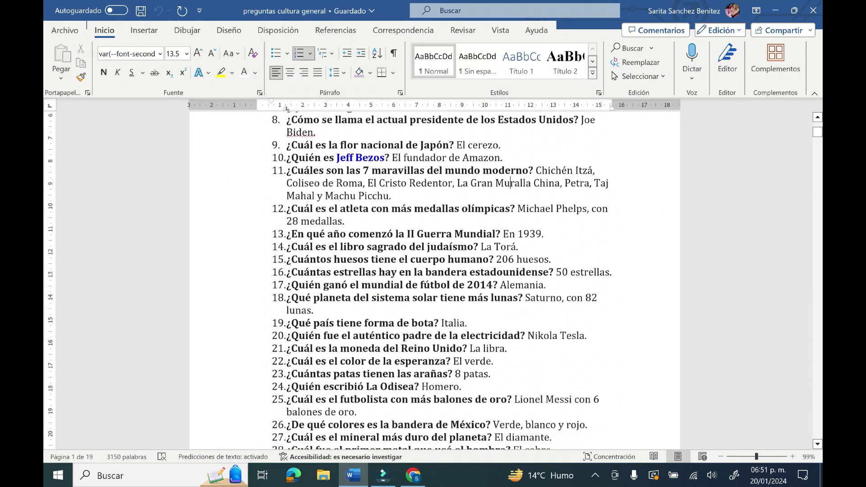
scroll(433, 279, "up", 5)
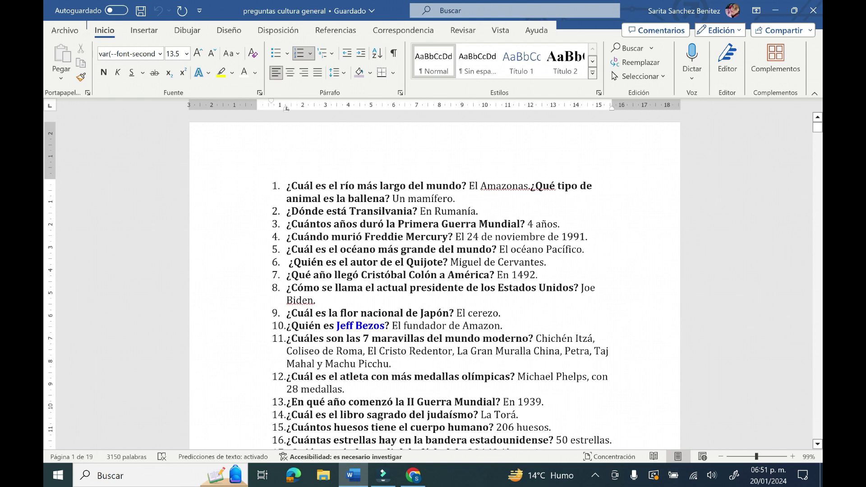
left_click(324, 211)
scroll(324, 210, "down", 1)
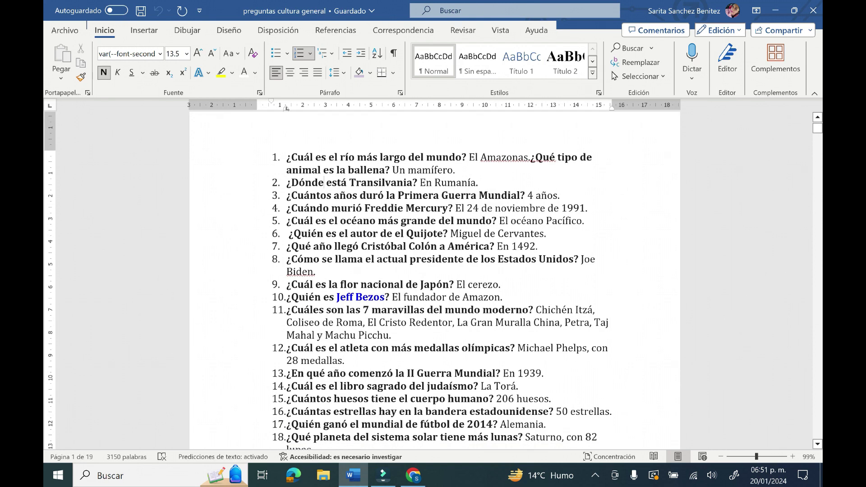
scroll(433, 279, "up", 1)
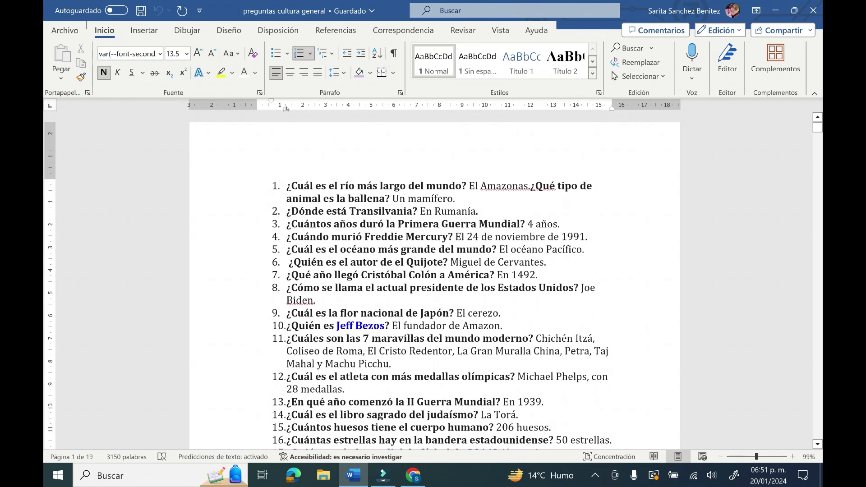
left_click(329, 185)
left_click_drag(286, 185, 470, 185)
right_click(450, 185)
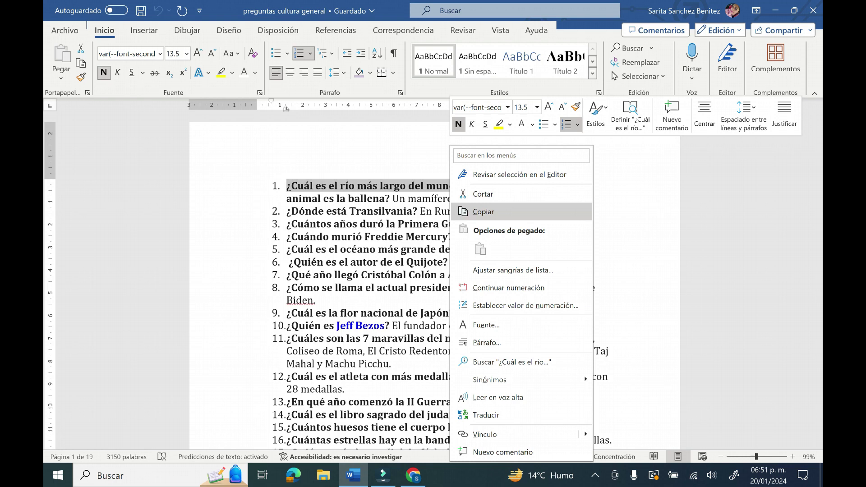
left_click(483, 211)
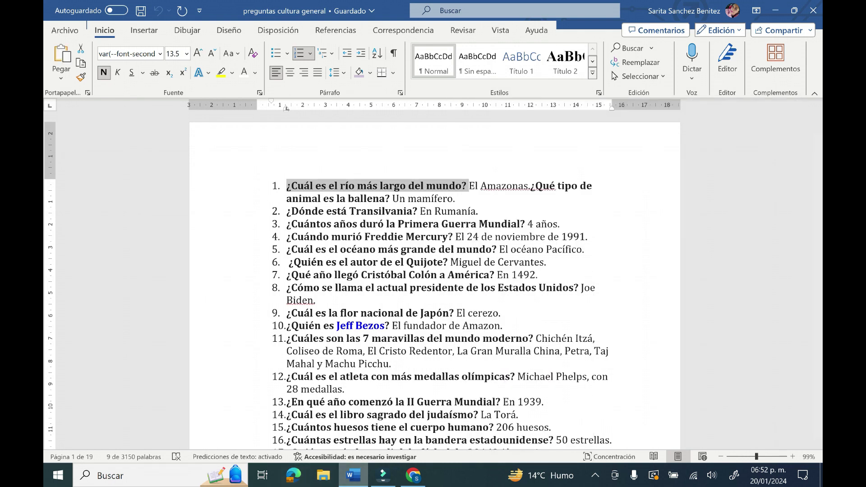
- Switch back to Kahoot! in Chrome and paste "¿Cuál es el río más largo del mundo?" as the first question's text
left_click(412, 475)
left_click(408, 131)
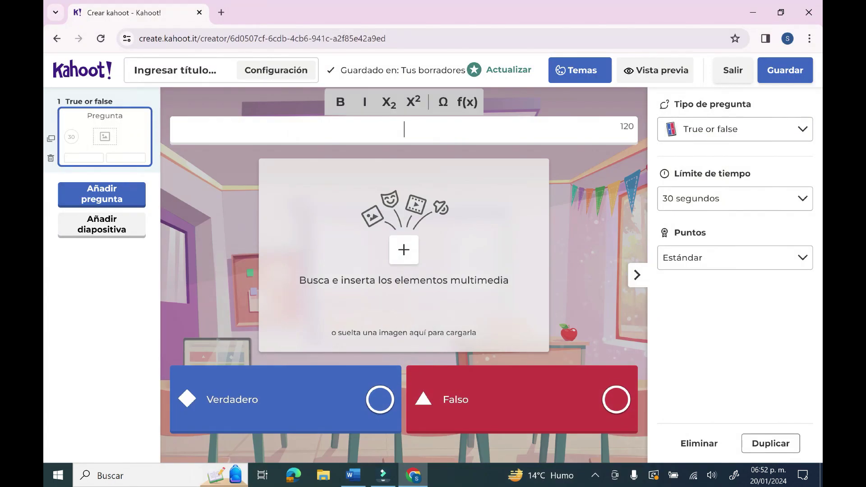
right_click(417, 134)
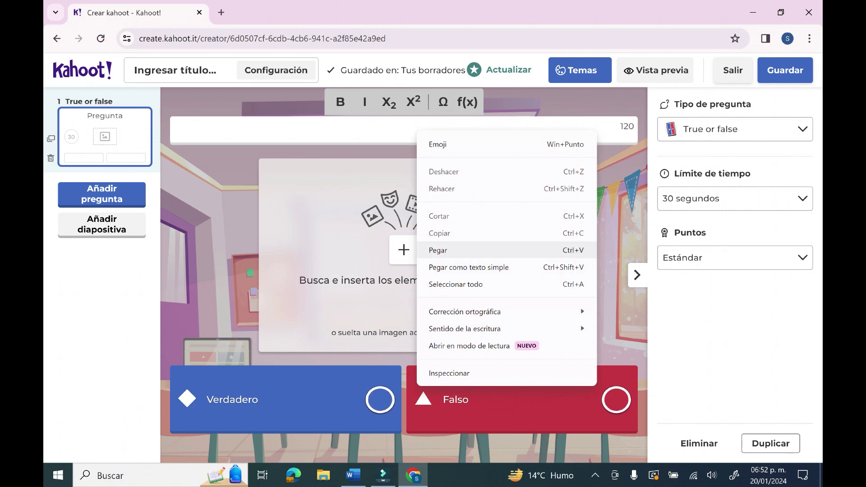
left_click(451, 250)
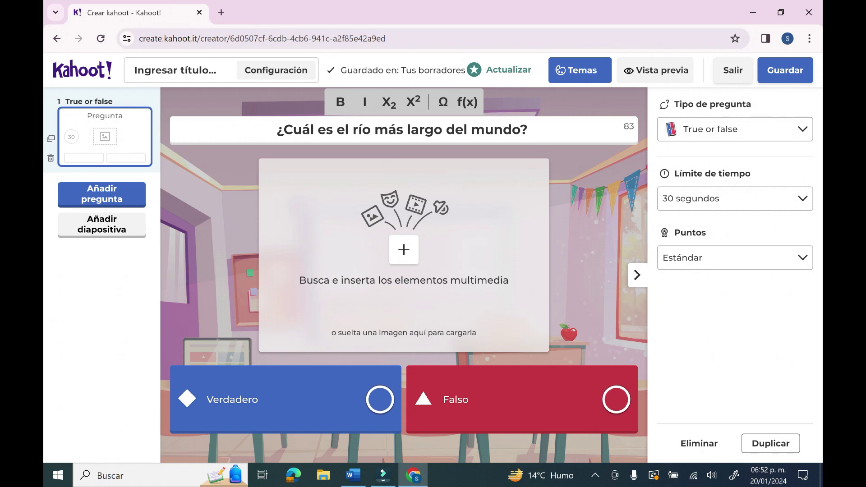
left_click(353, 475)
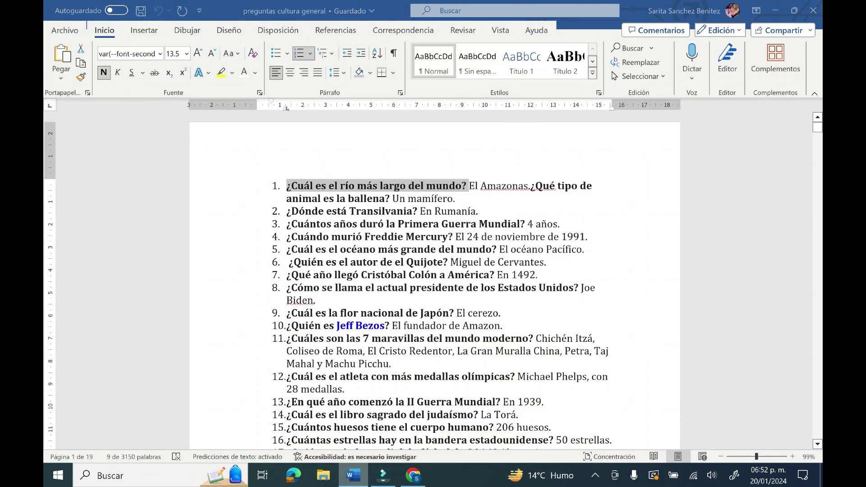
key("alt+Tab")
key("ctrl+v")
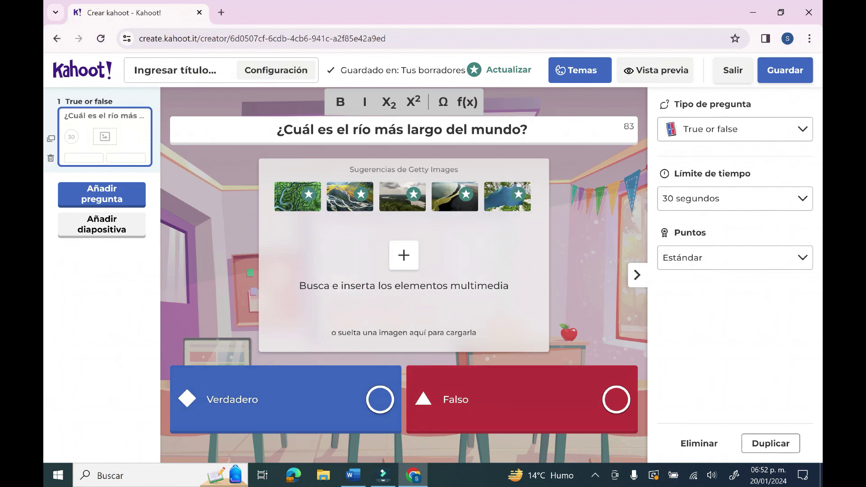
- Change the first question's type to Quiz so it offers multiple answer choices
left_click(735, 129)
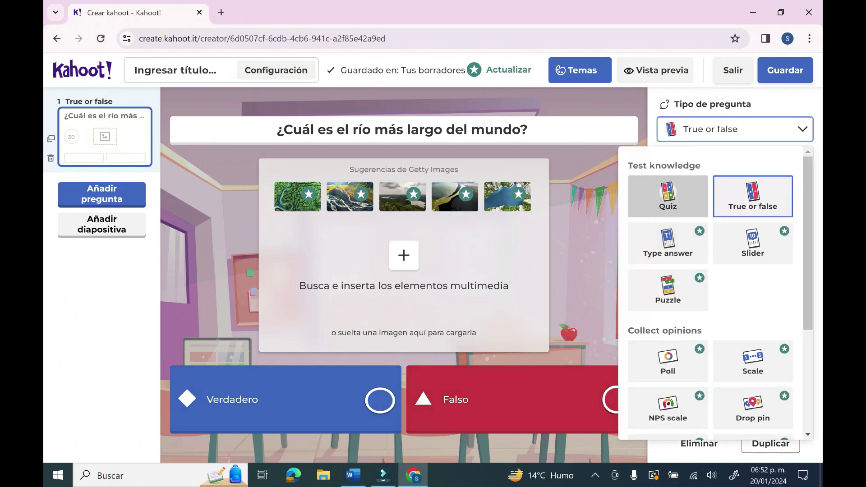
left_click(666, 199)
scroll(399, 275, "down", 2)
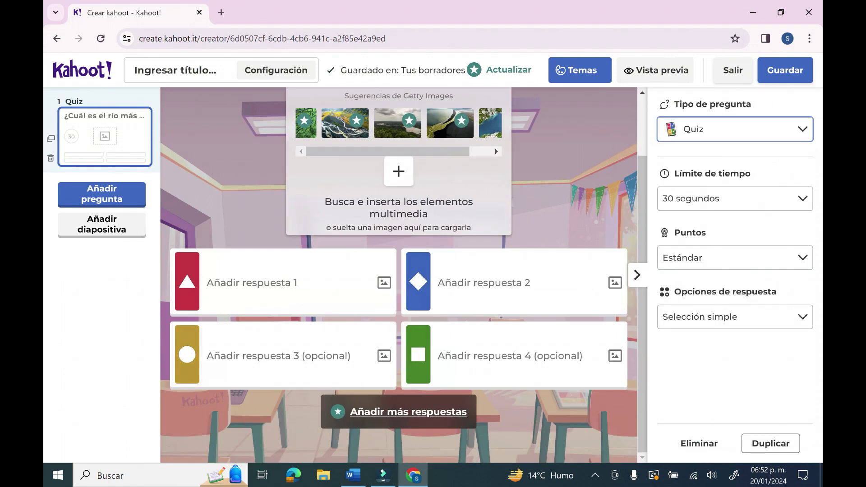
scroll(399, 275, "up", 2)
scroll(399, 274, "down", 2)
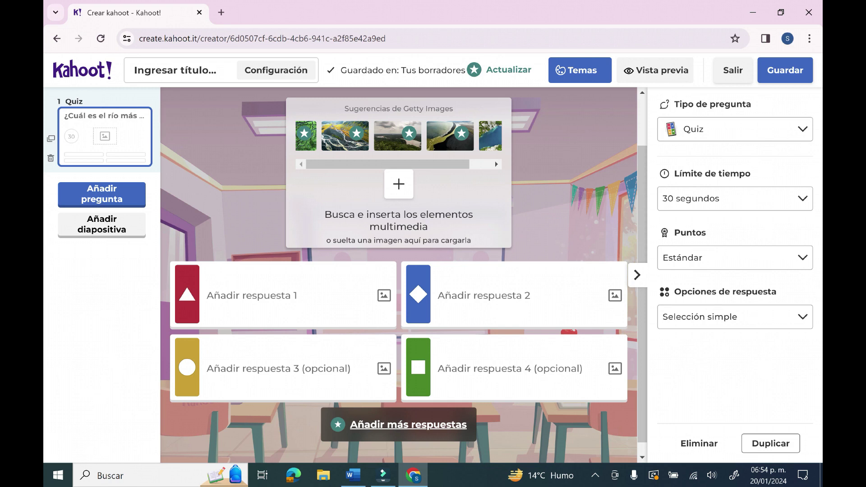
- Enter "Río Amazonas" as answer 1 of the question, correcting the duplicated letter
left_click(207, 296)
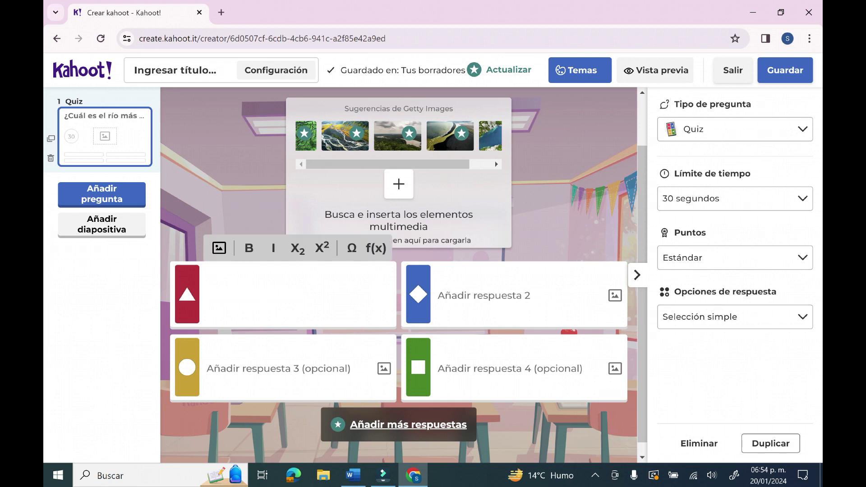
type("Río Aamazonas")
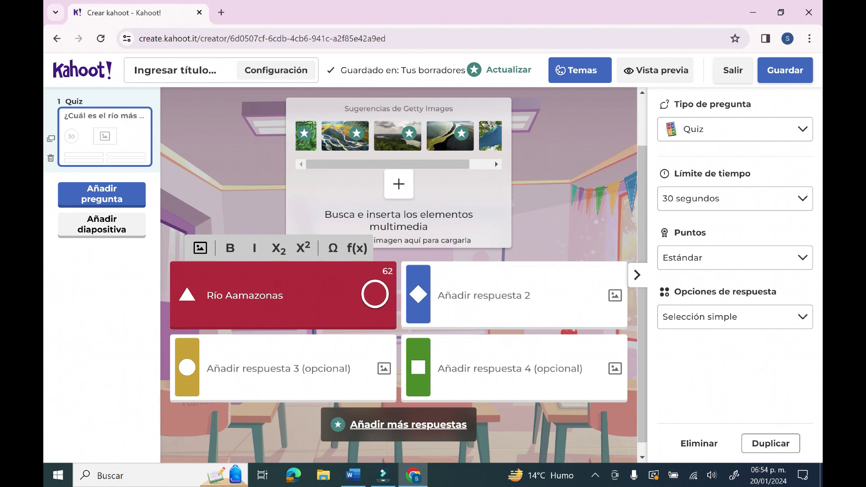
left_click(237, 296)
key("BackSpace")
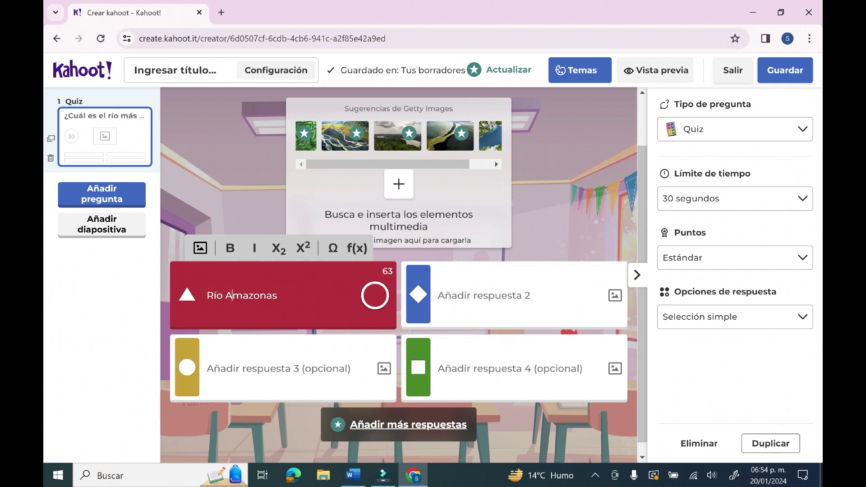
- Enter "Río Nilo" as answer 3, with a capital N
left_click(207, 369)
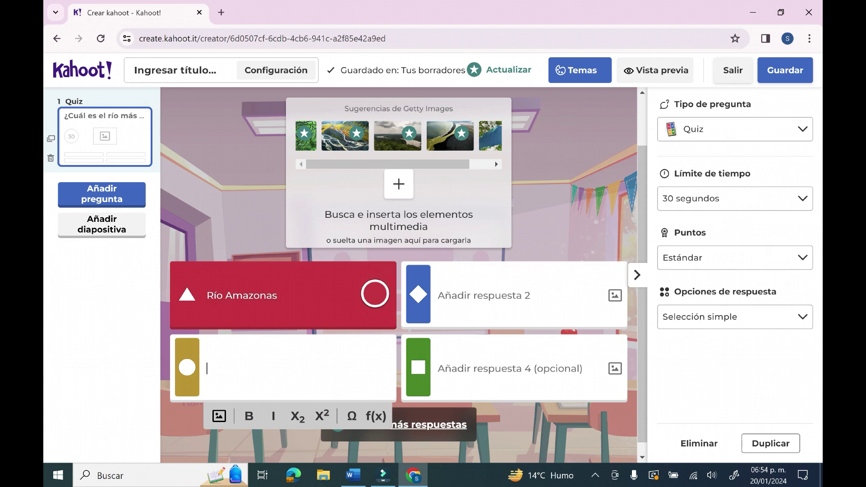
type("Río nilo")
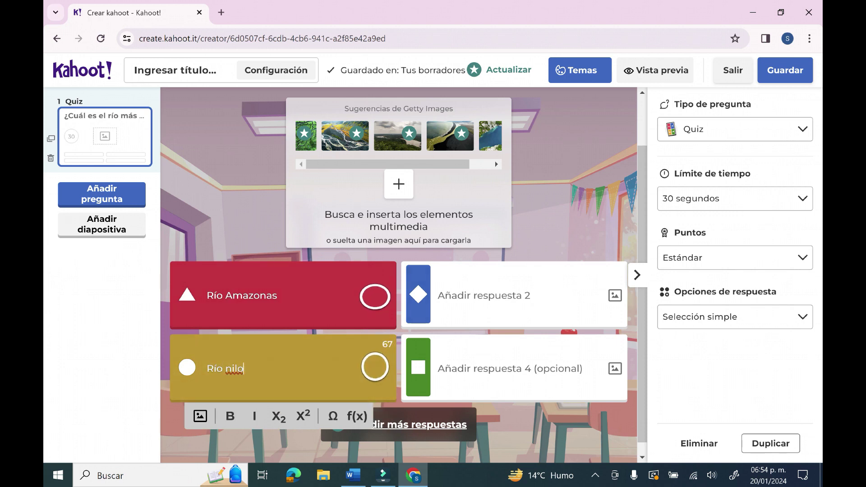
left_click(232, 369)
key("BackSpace")
type("N")
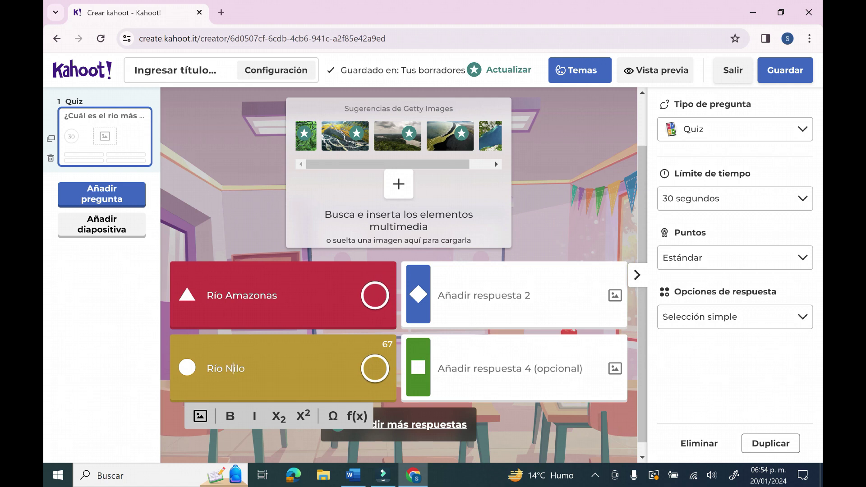
- Fill in the remaining choices with "Río Amarillo" as answer 2 and "Río Congo" as answer 4
left_click(438, 296)
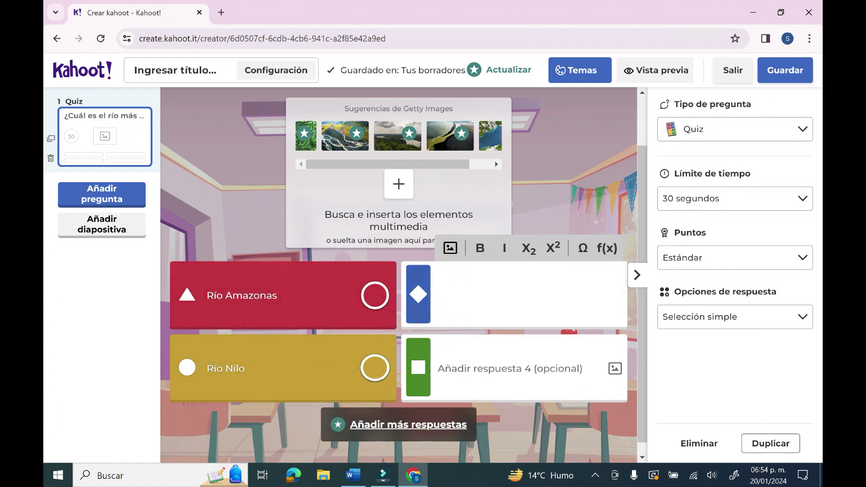
type("Río ")
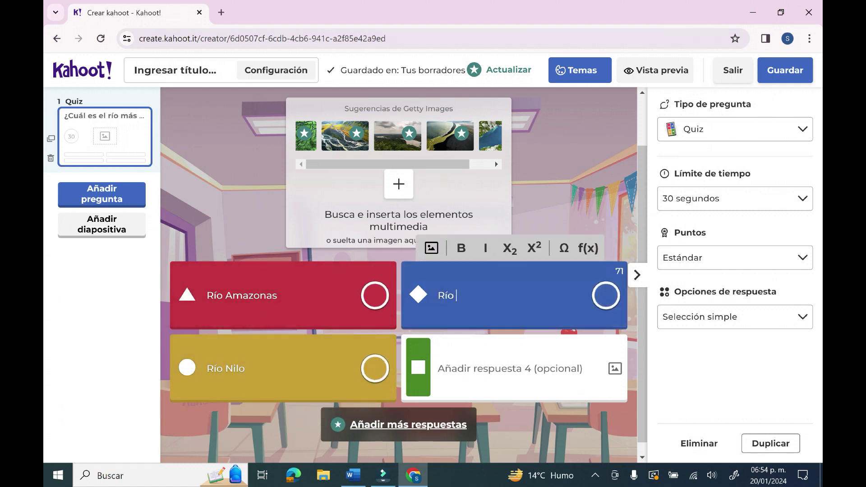
type("Amarillo")
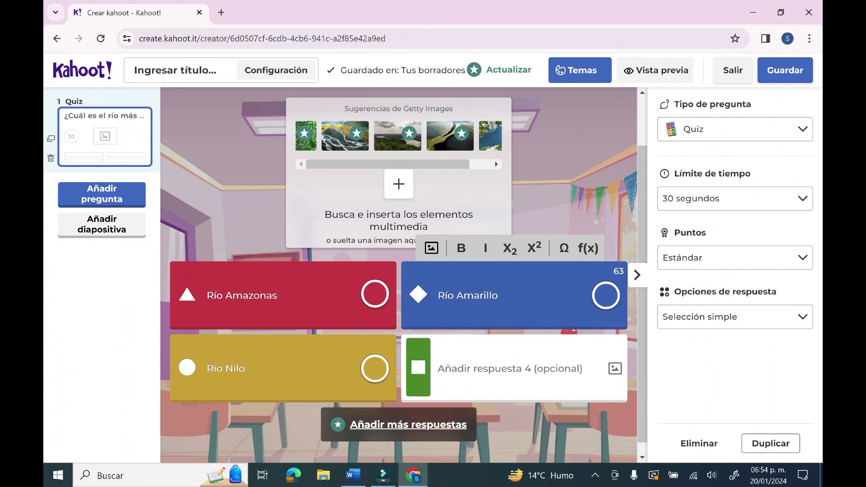
left_click(438, 369)
type("Río Congo")
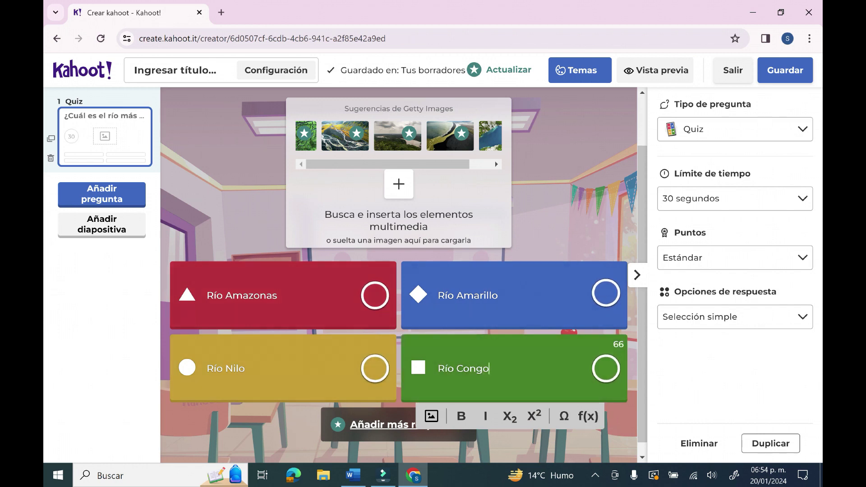
- Mark "Río Amazonas" as the correct answer
scroll(404, 271, "down", 1)
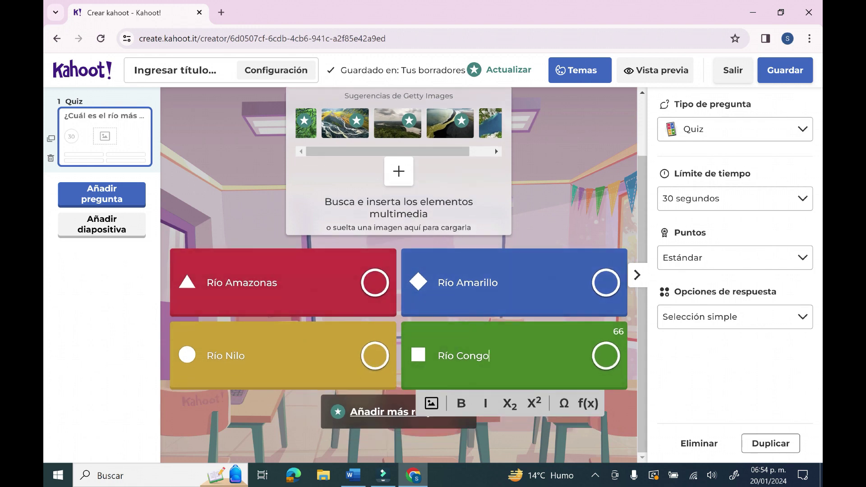
left_click(375, 282)
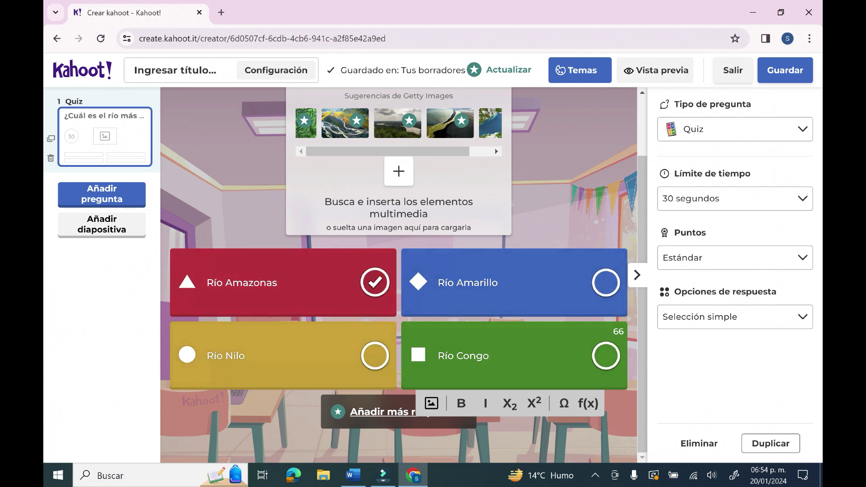
scroll(398, 275, "up", 1)
scroll(399, 275, "down", 1)
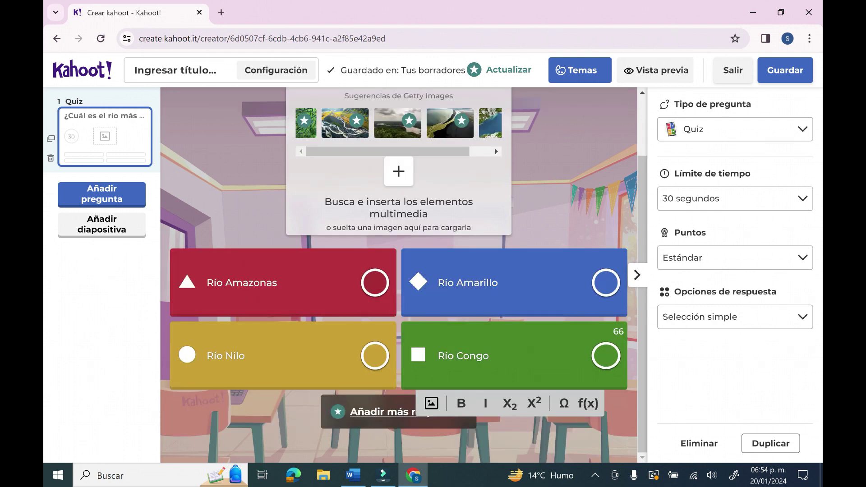
left_click(375, 282)
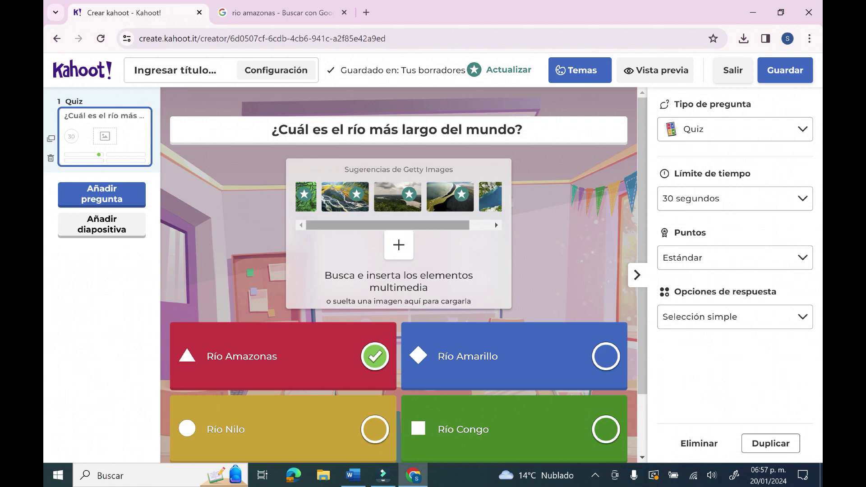
- Open the question's media library and try to upload the image file licensed-image from the Descargas folder
left_click(399, 245)
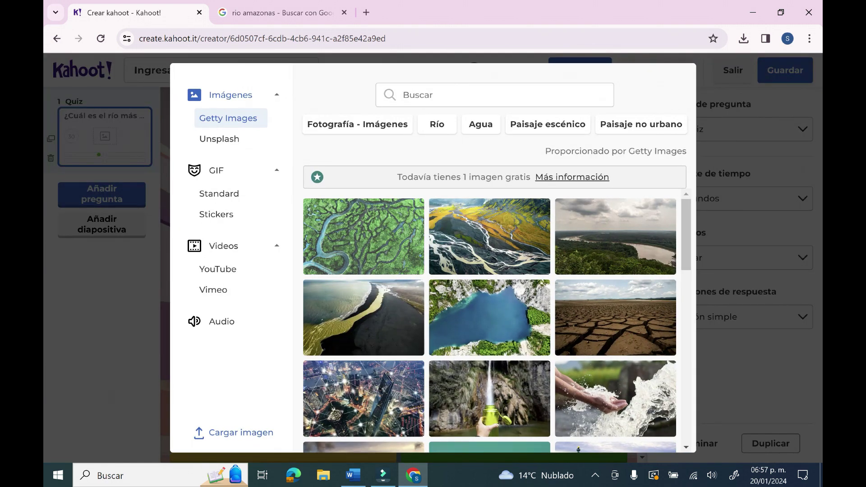
scroll(490, 320, "down", 10)
scroll(490, 321, "down", 5)
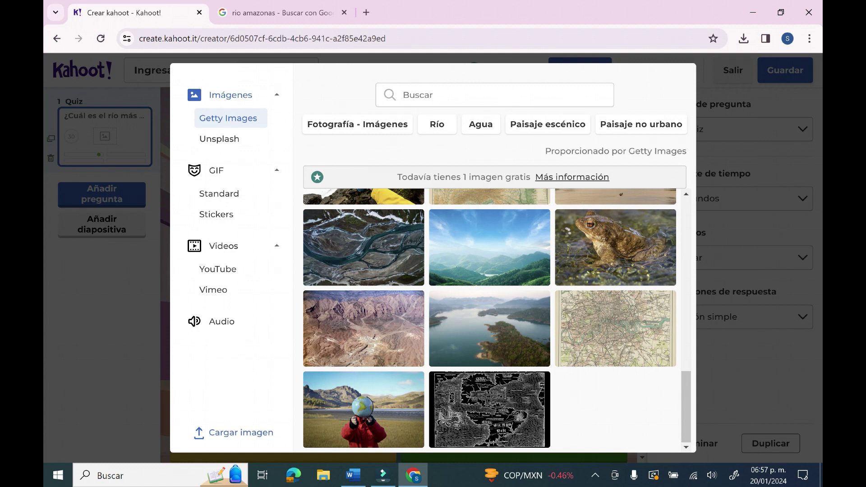
left_click(233, 432)
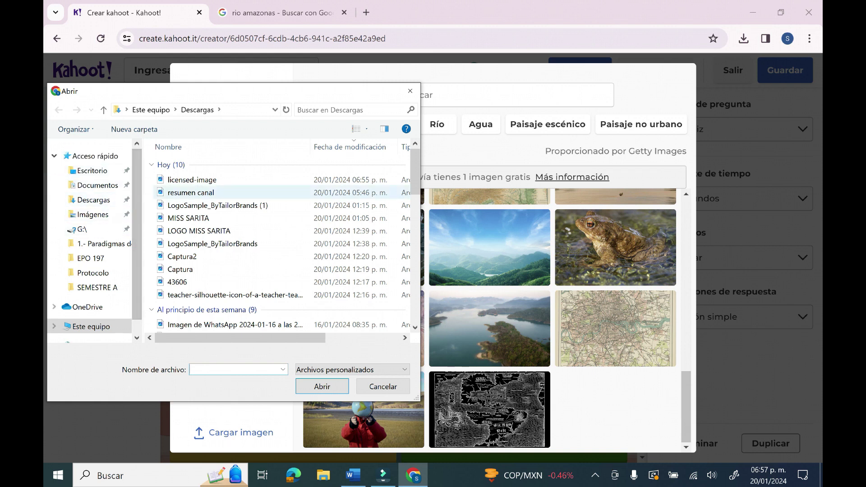
double_click(192, 179)
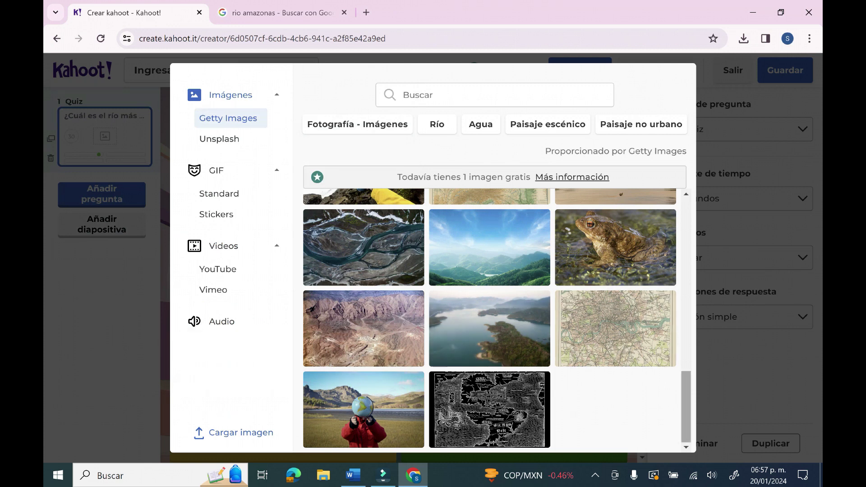
- Insert the Getty Images aerial photo of a blue lake ringed by rocks and greenery as the question's image
scroll(493, 320, "up", 15)
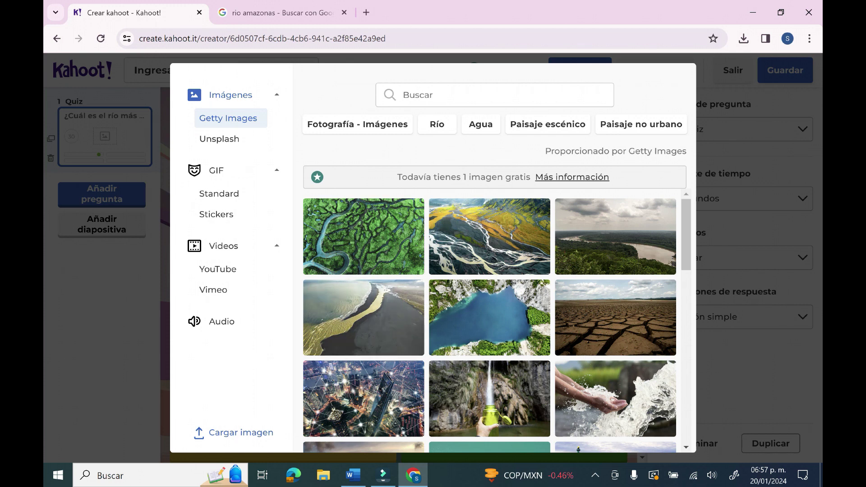
scroll(489, 315, "down", 1)
scroll(490, 320, "down", 1)
scroll(490, 321, "up", 1)
left_click(489, 256)
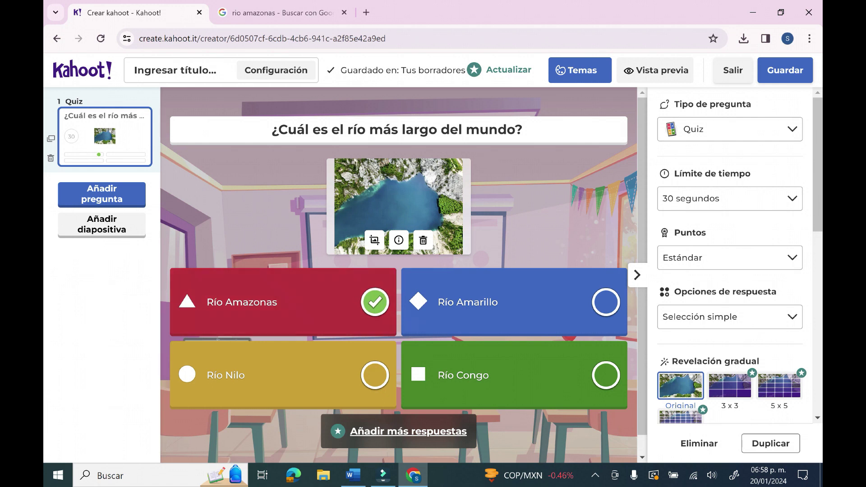
- Add a True or false question to the quiz after the river question
scroll(399, 270, "down", 1)
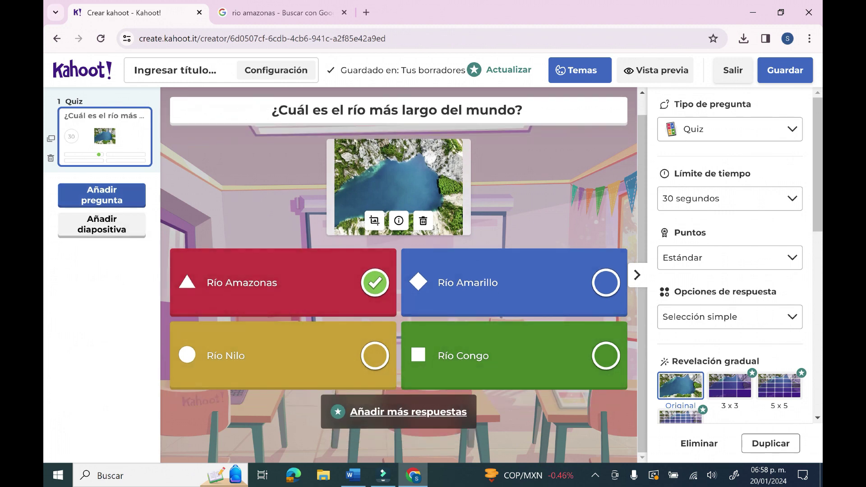
left_click(102, 195)
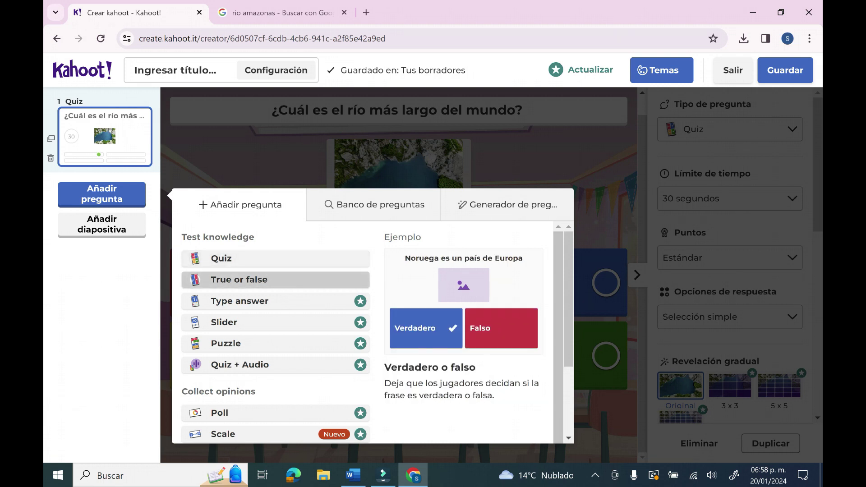
left_click(239, 280)
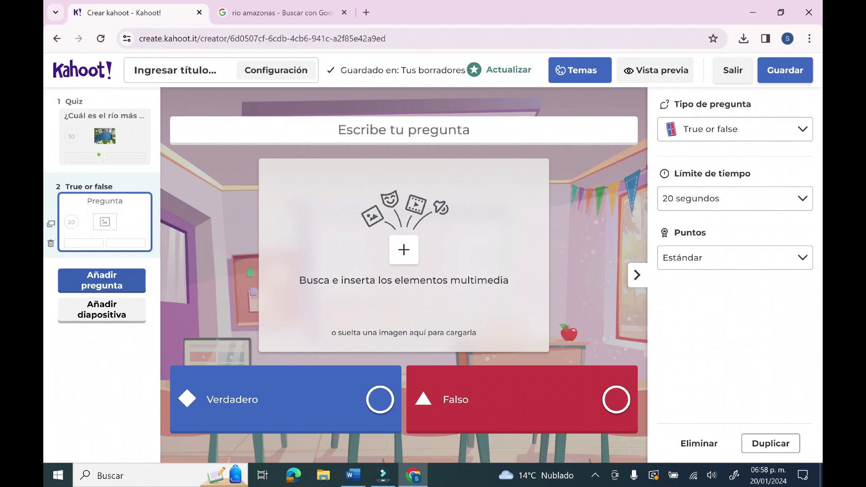
- Copy "¿Dónde está Transilvania? En Rumanía." from the Word document into the new question's text in Kahoot!
left_click(354, 475)
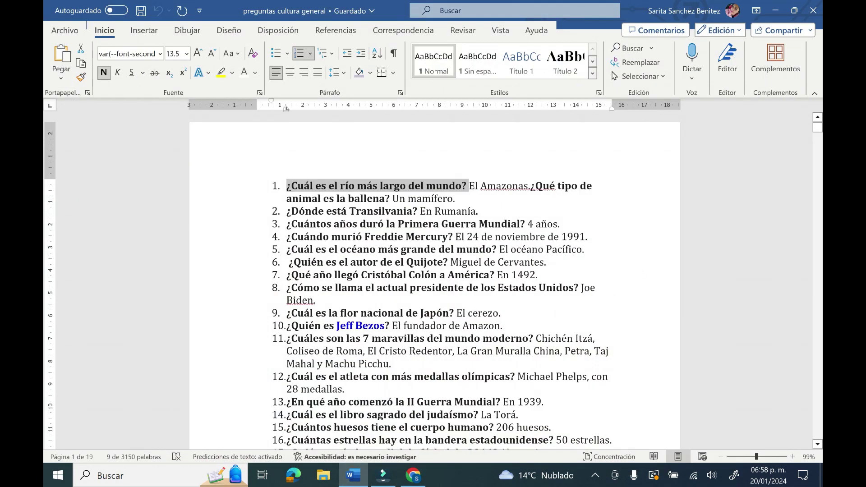
left_click(332, 211)
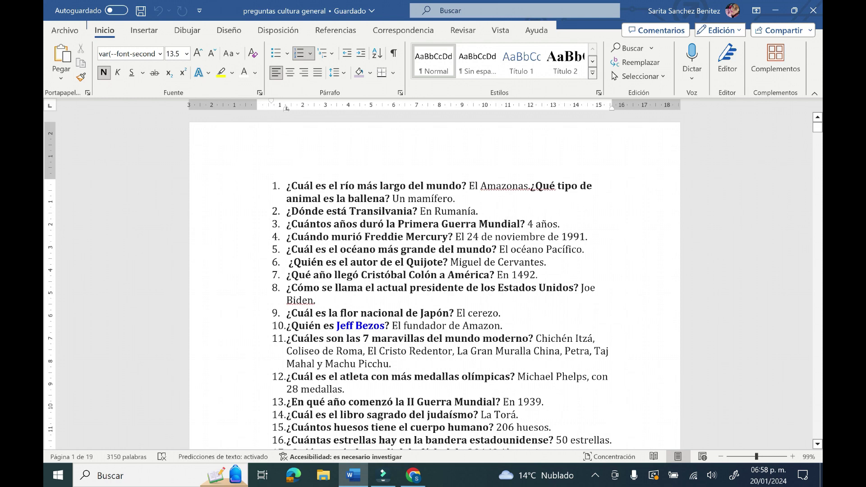
left_click_drag(287, 211, 417, 211)
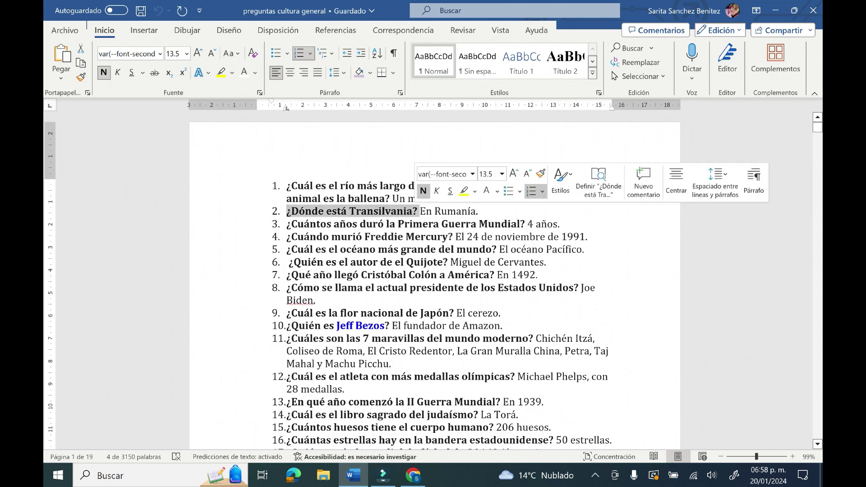
left_click(412, 211)
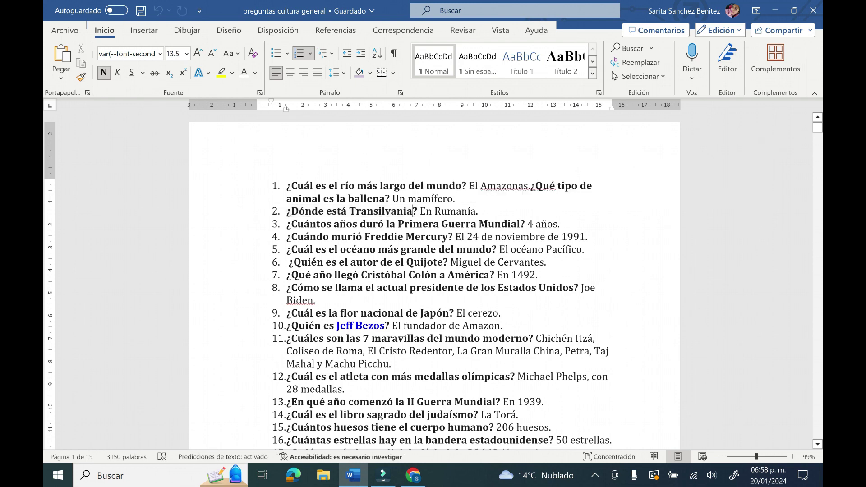
left_click_drag(286, 211, 485, 212)
key("ctrl+c")
left_click(287, 212)
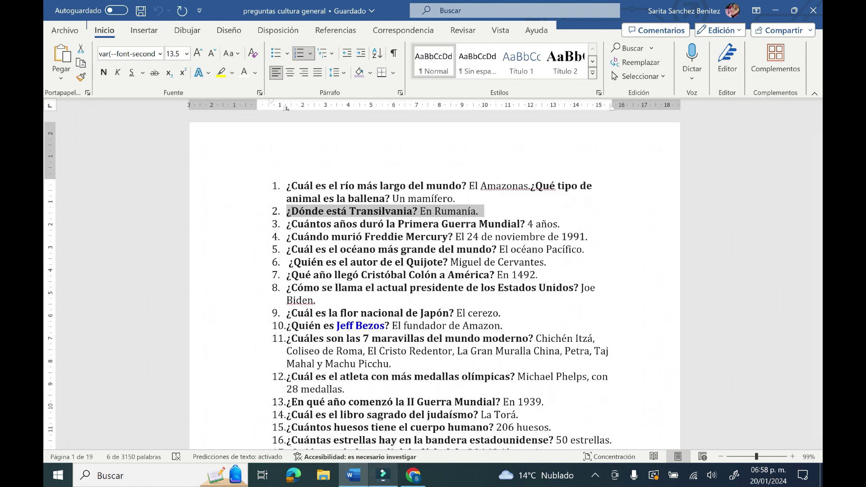
left_click(382, 475)
left_click(382, 475)
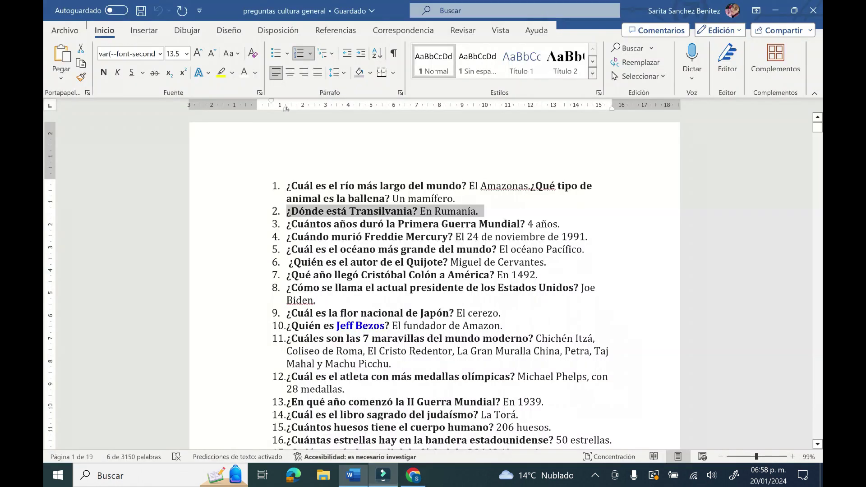
left_click(413, 475)
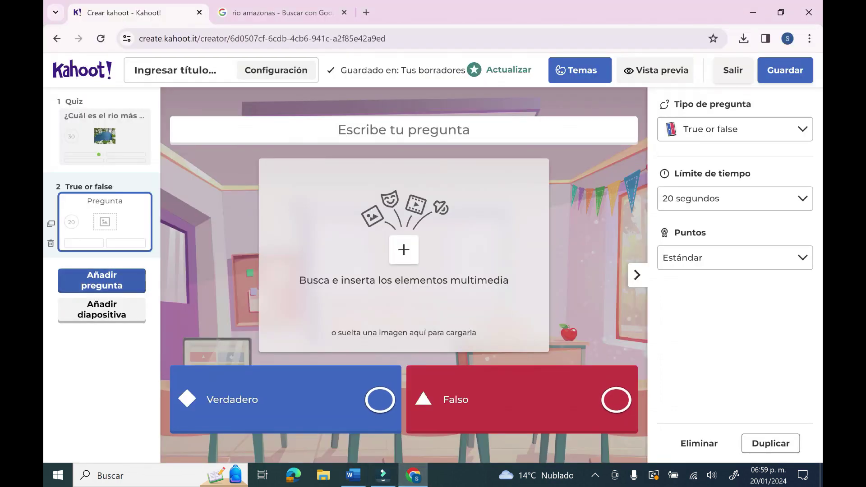
left_click(404, 130)
key("ctrl+v")
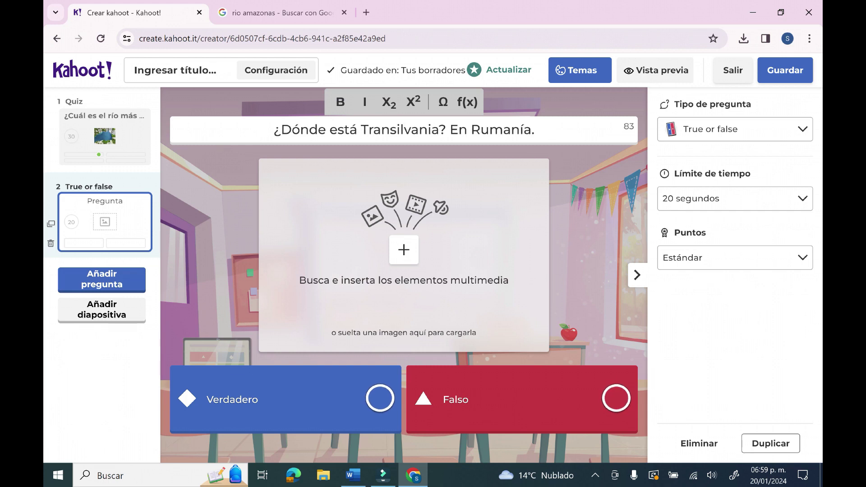
- Reword the beginning of the pasted question so it starts with "Transilvania está"
key("BackSpace")
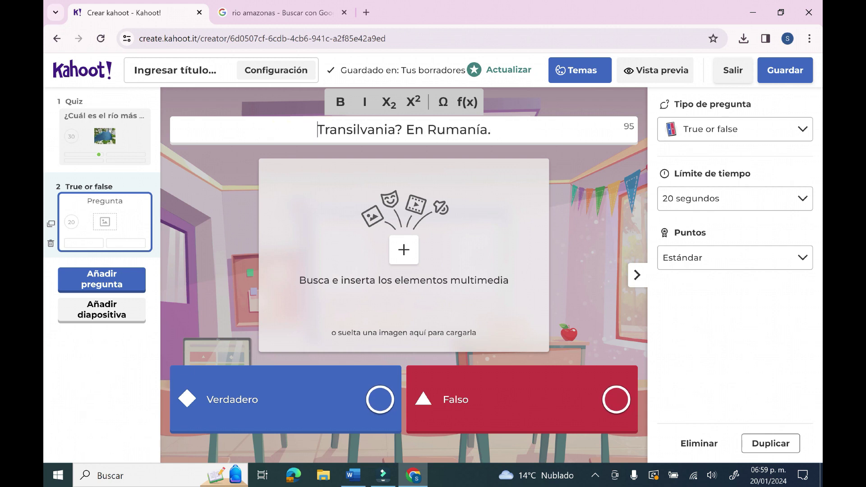
left_click(402, 129)
key("BackSpace")
type("estp")
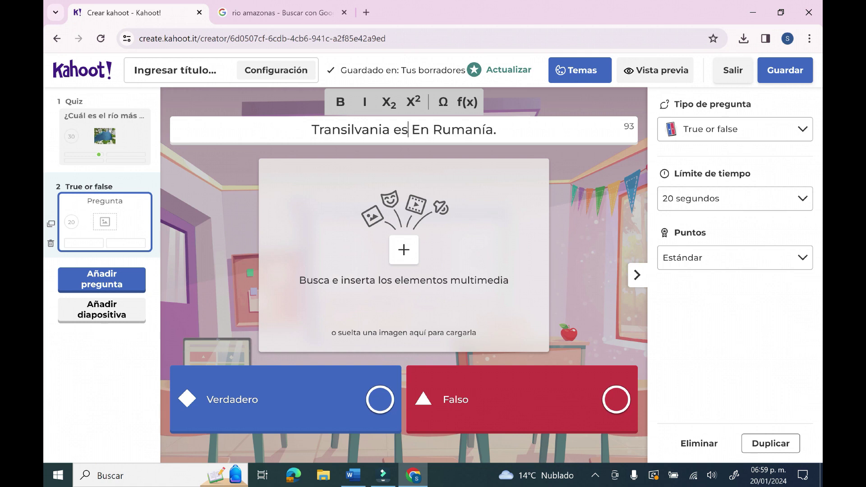
type("a")
key("BackSpace")
key("BackSpace")
key("BackSpace")
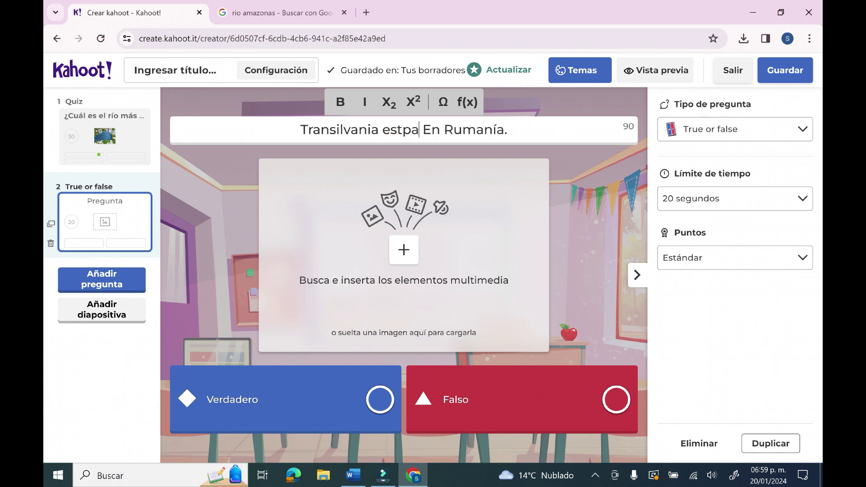
type("á")
- Change "En" to lowercase and add the question marks so the text reads "¿Transilvania está en Rumanía?"
left_click(426, 129)
key("BackSpace")
type("e")
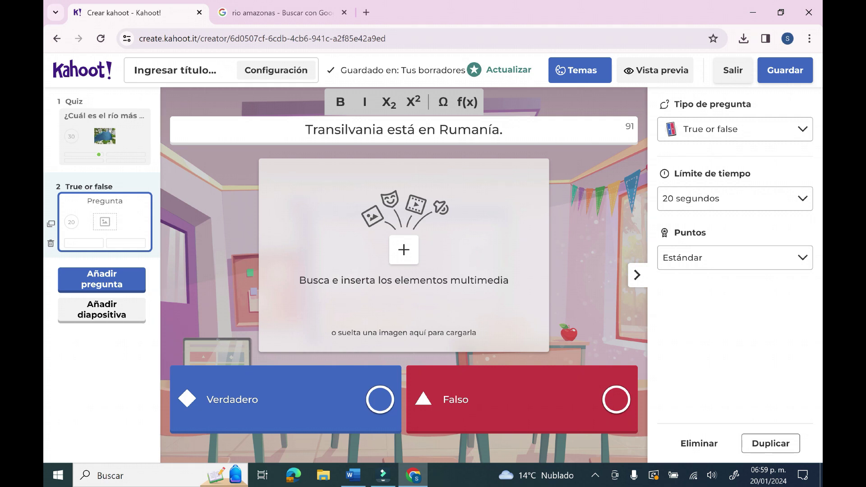
key("End")
key("BackSpace")
type("?")
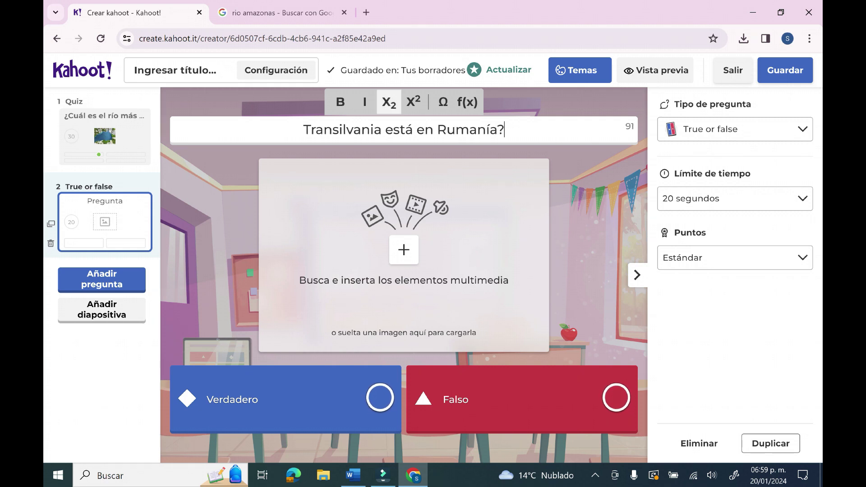
key("Home")
type("¿")
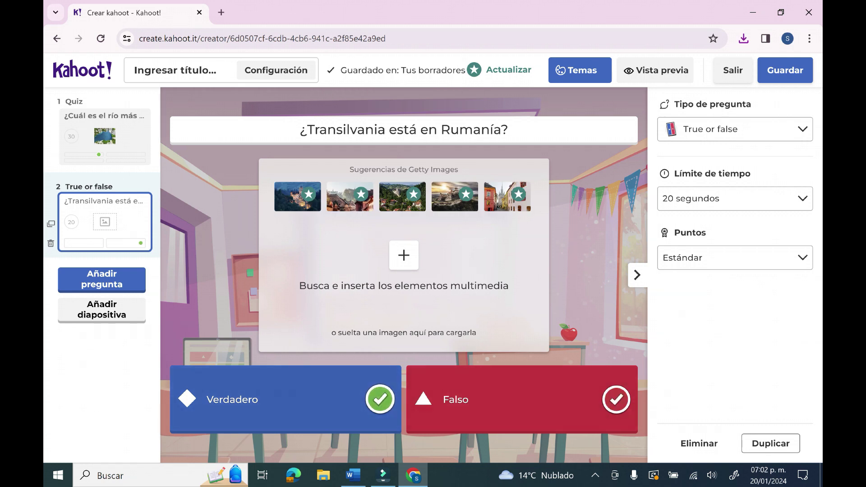
- Mark "Verdadero" as the correct answer and upload the castle courtyard photo from the computer as the question's image
left_click(616, 399)
left_click(380, 400)
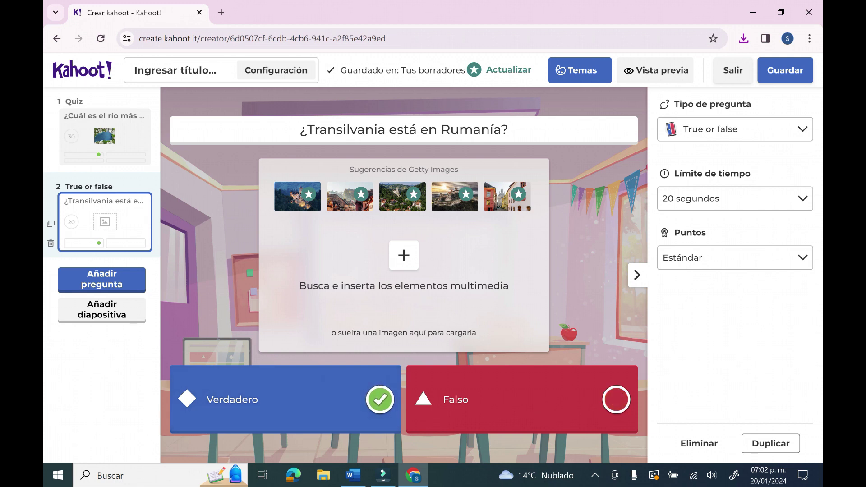
left_click(404, 256)
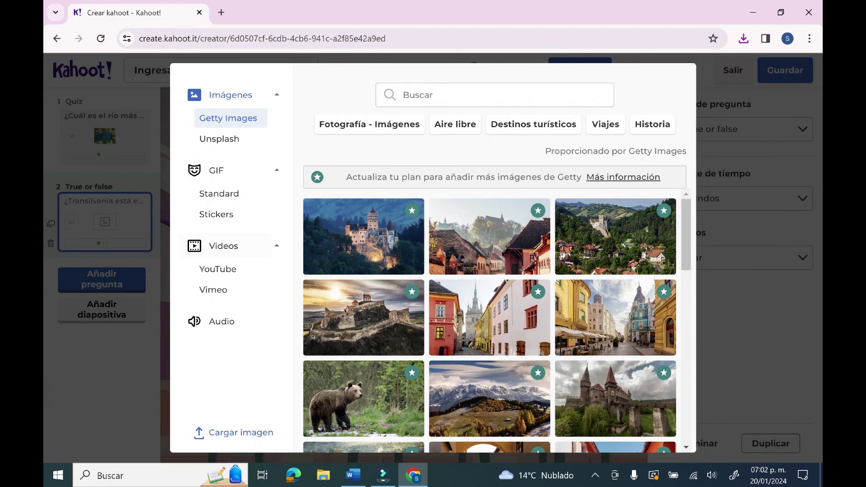
left_click(233, 432)
left_click(184, 179)
key("Return")
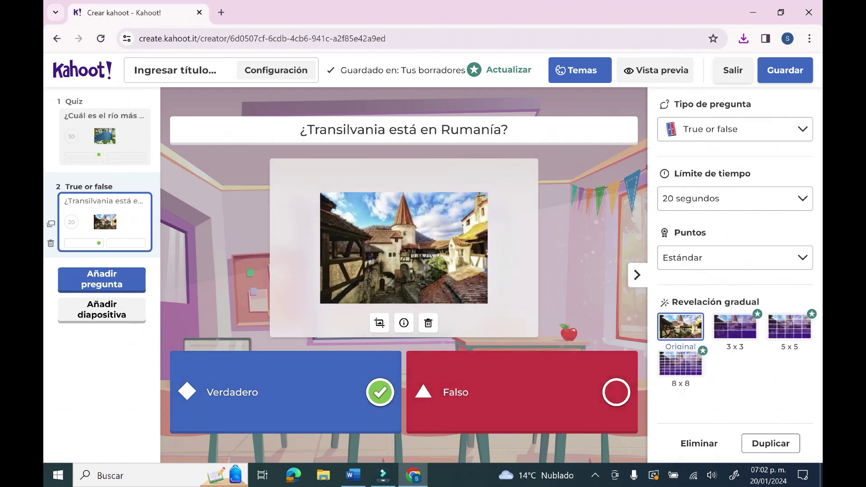
- Set the Transilvania question's time limit to 30 seconds and add a new Quiz question after it
left_click(735, 203)
left_click(730, 285)
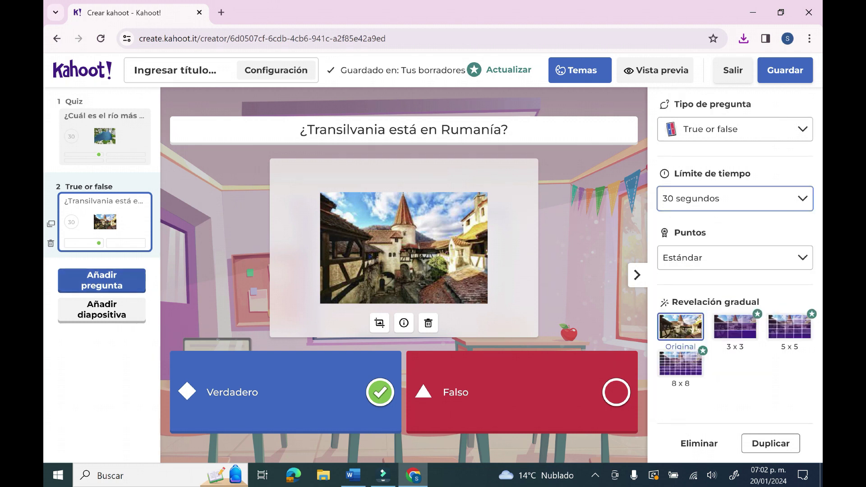
left_click(102, 280)
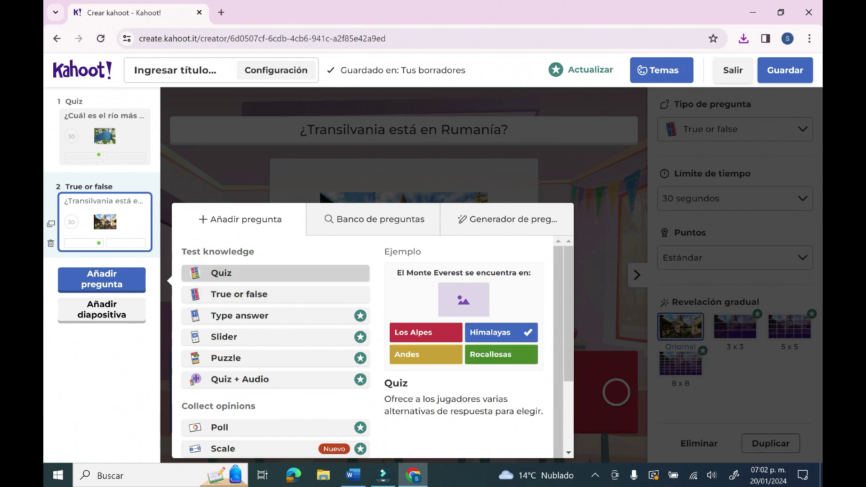
left_click(275, 273)
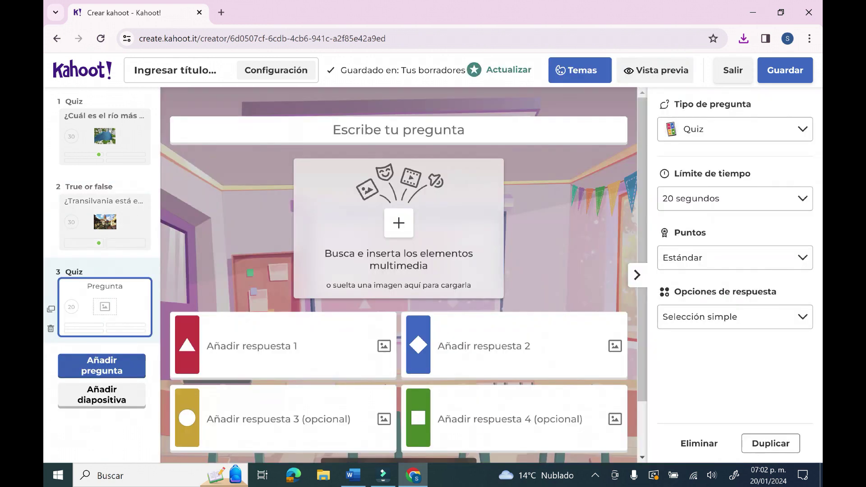
- Copy "¿Cuántos años duró la Primera Guerra Mundial? 4 años." from the Word document into the third question's text in Kahoot!
left_click(353, 475)
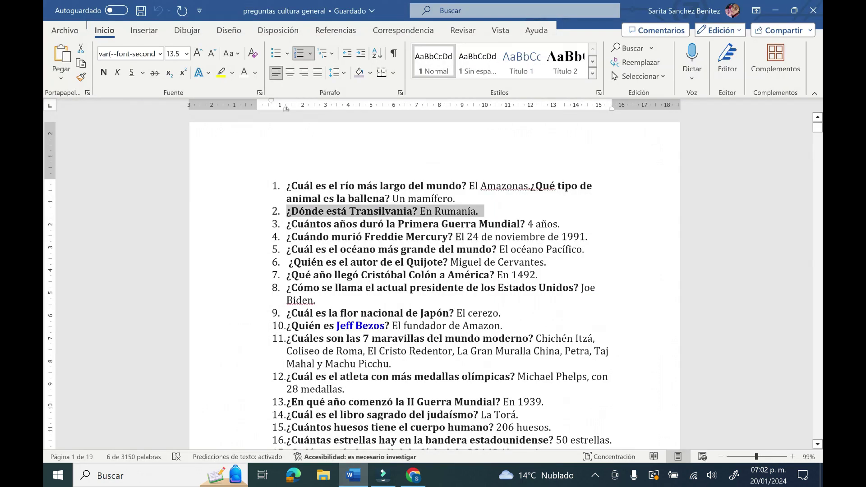
left_click(371, 237)
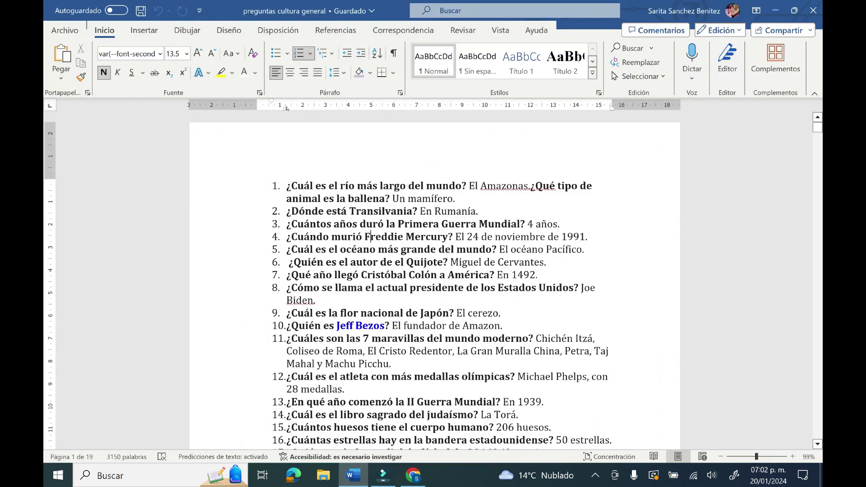
left_click_drag(287, 225, 566, 225)
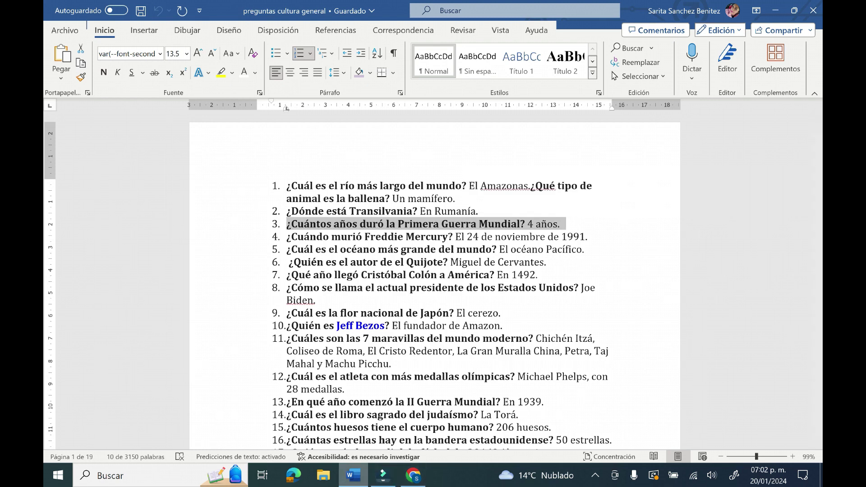
left_click(413, 475)
left_click(398, 129)
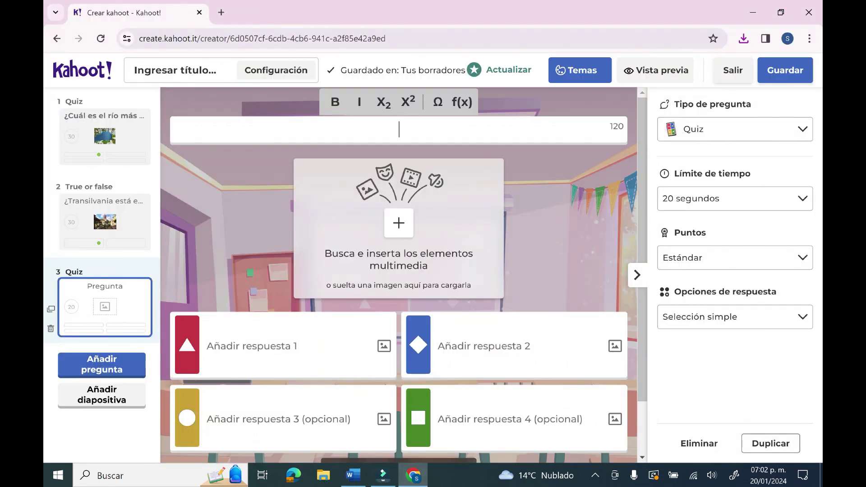
type("1.      ¿Cuántos años duró la Primera Guerra Mundial? 4 años.")
- Remove the list number and the answer from the pasted text, leaving only "¿Cuántos años duró la Primera Guerra Mundial?"
left_click(230, 129)
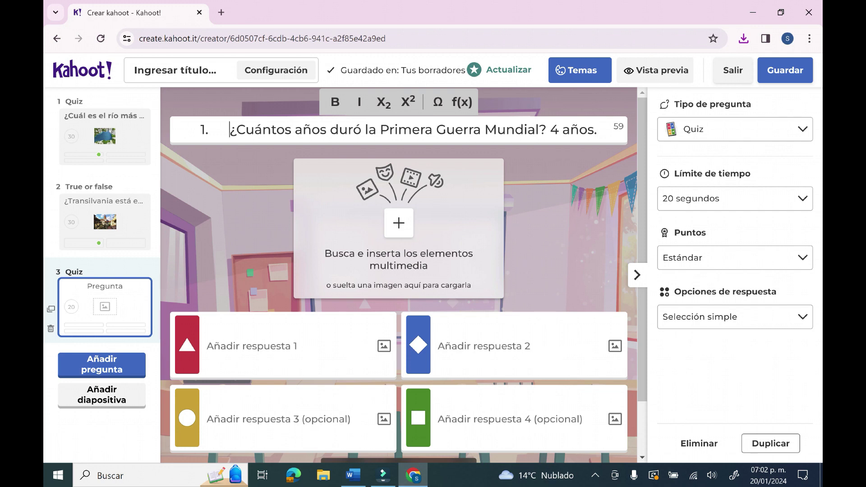
key("BackSpace")
key("BackSpace")
key("BackSpace")
key("BackSpace")
key("BackSpace")
key("BackSpace")
key("BackSpace")
key("BackSpace")
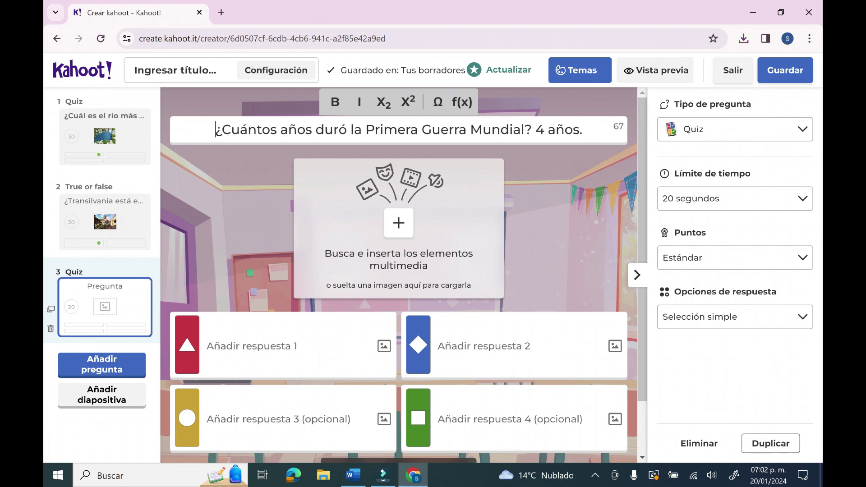
left_click(583, 129)
key("BackSpace")
key("BackSpace")
key("BackSpace")
key("BackSpace")
key("BackSpace")
key("BackSpace")
key("BackSpace")
key("BackSpace")
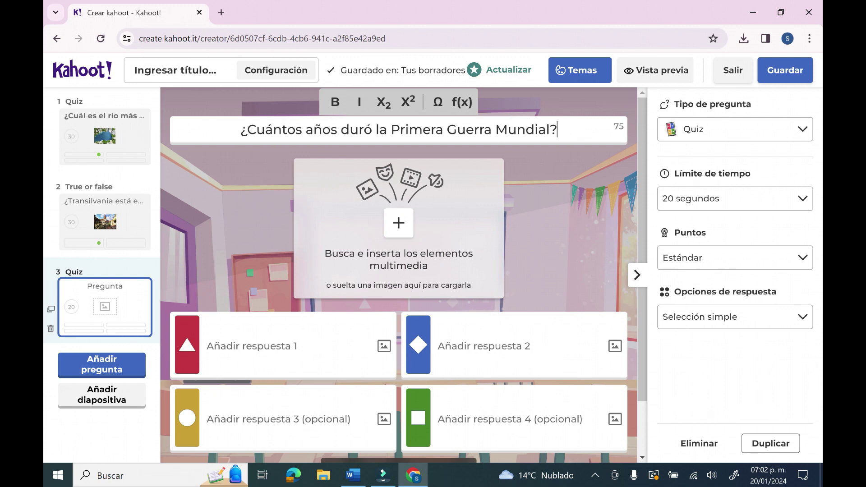
- Enter "4 años" as answer 2 and mark it as the correct answer
left_click(514, 345)
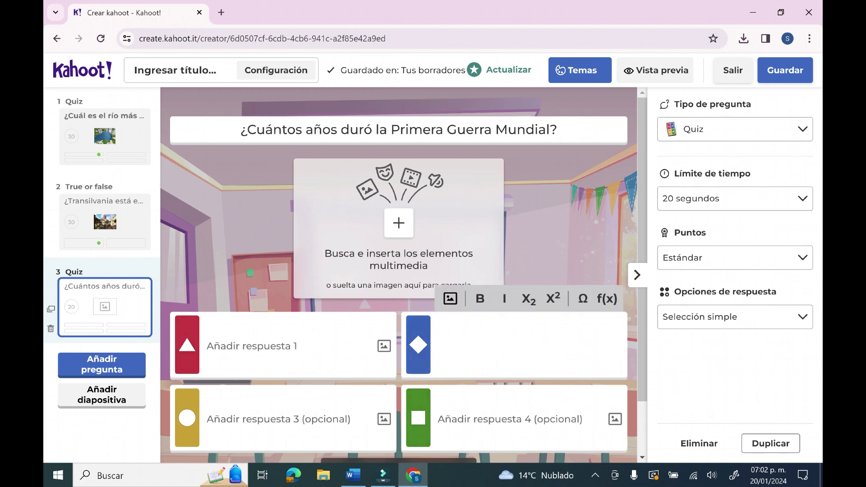
type("4 ")
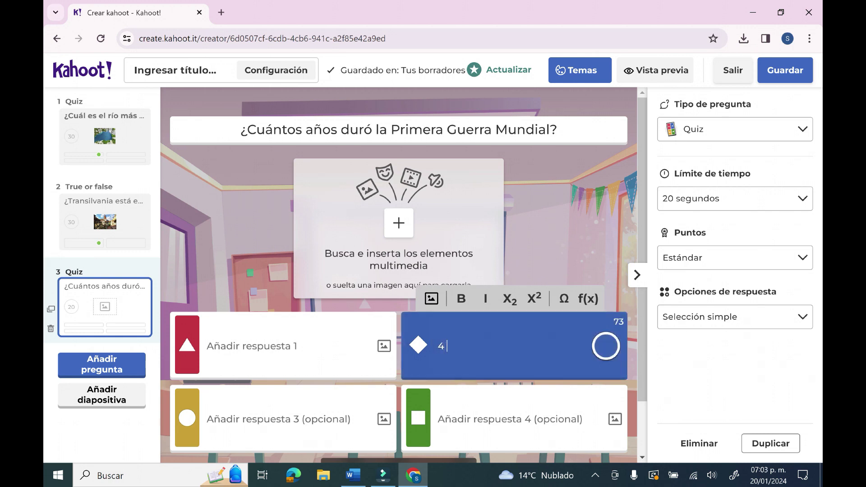
type("años")
left_click(606, 346)
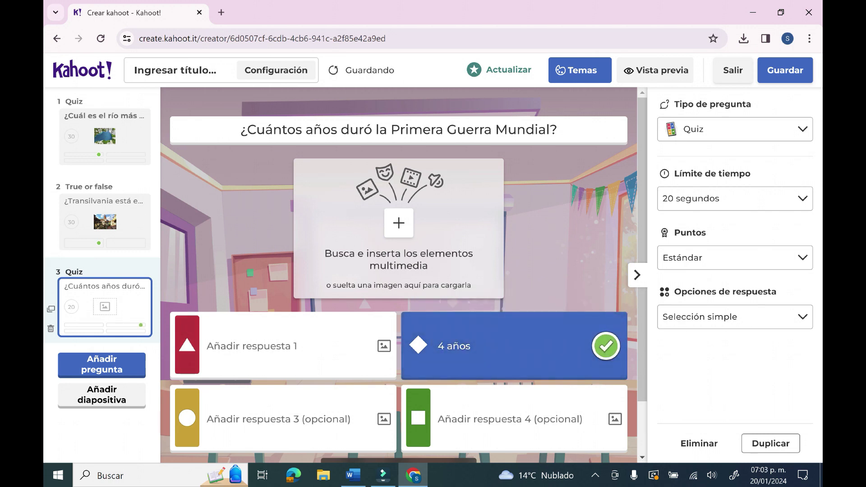
- Enter "3 años" as answer 1 of the Primera Guerra Mundial question
left_click(283, 346)
type("3")
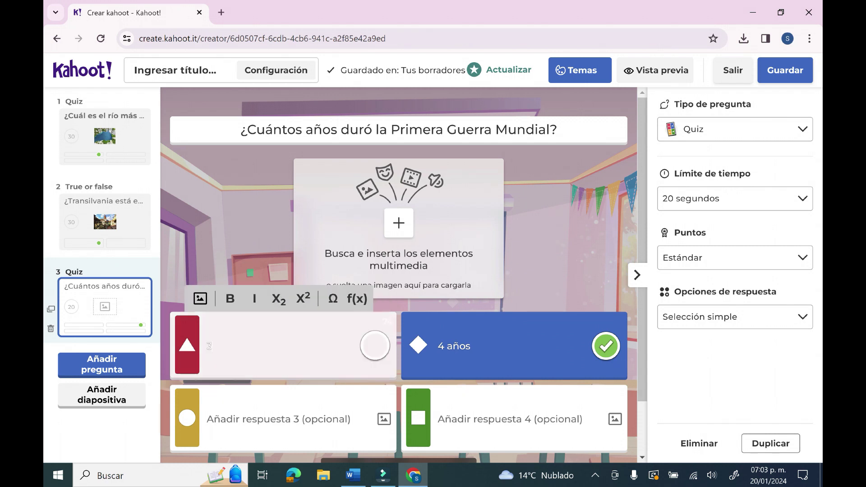
type(" años")
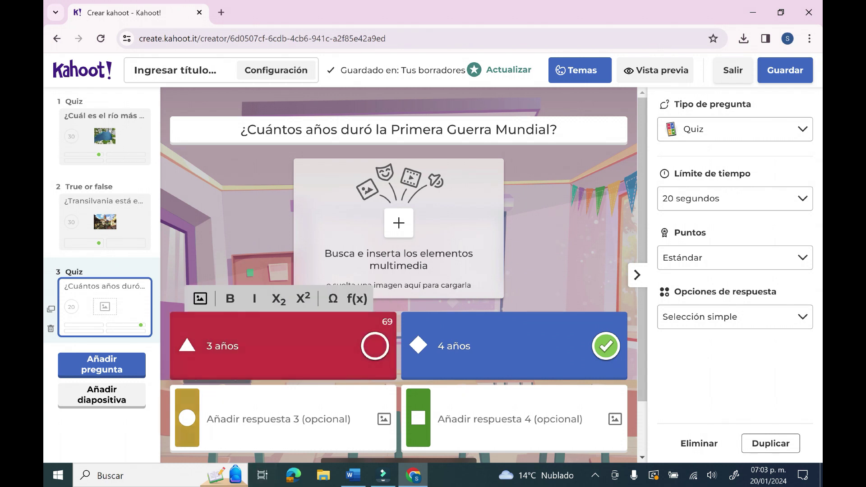
- Enter "10 años" as answer 3 of the Primera Guerra Mundial question
left_click(278, 418)
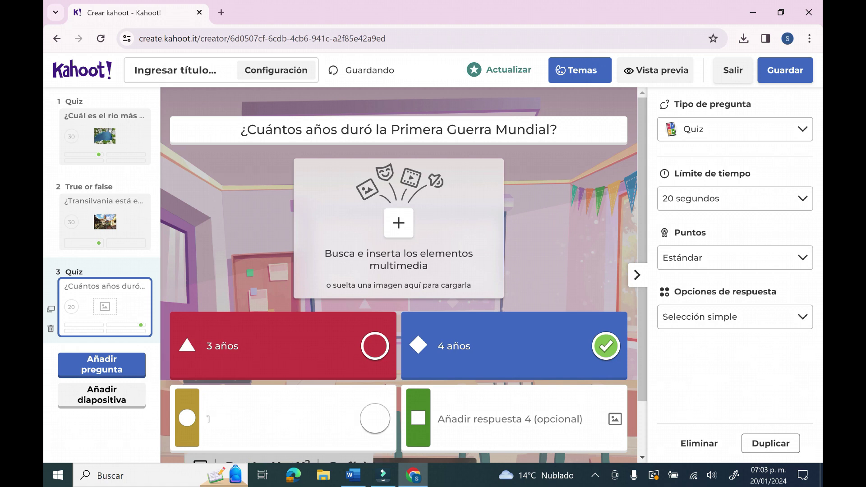
type("1")
key("BackSpace")
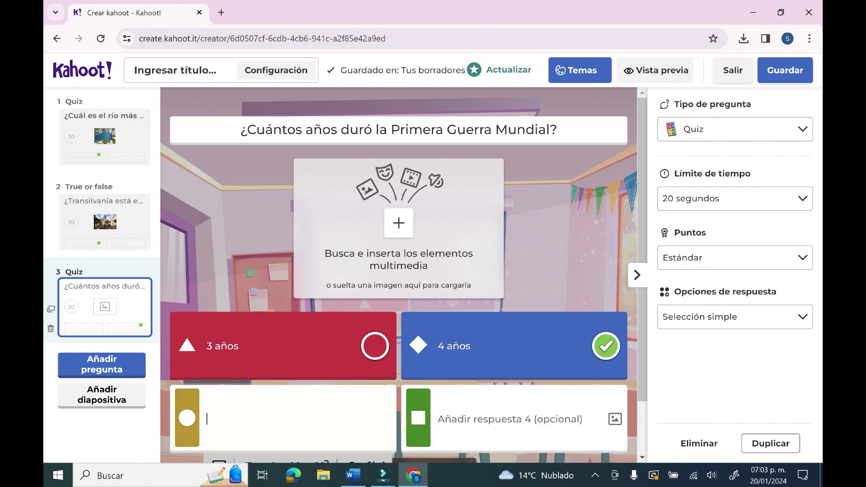
type("10 años")
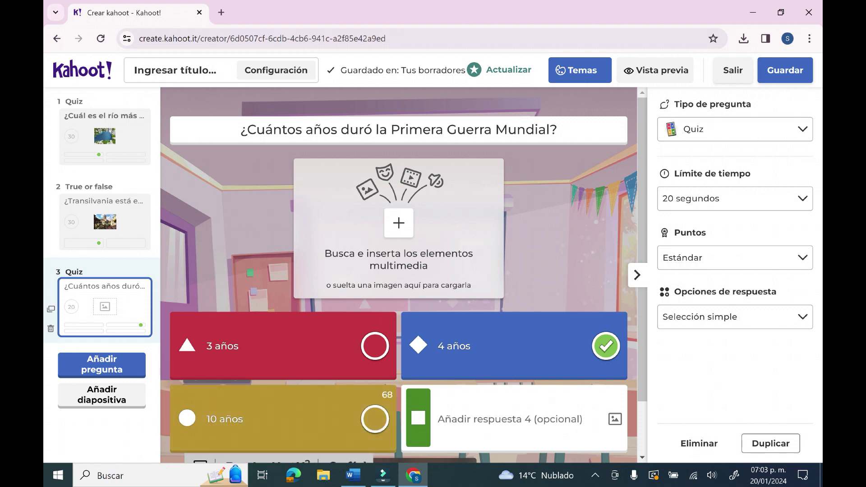
- Enter "2 años" as answer 4 of the Primera Guerra Mundial question
left_click(510, 418)
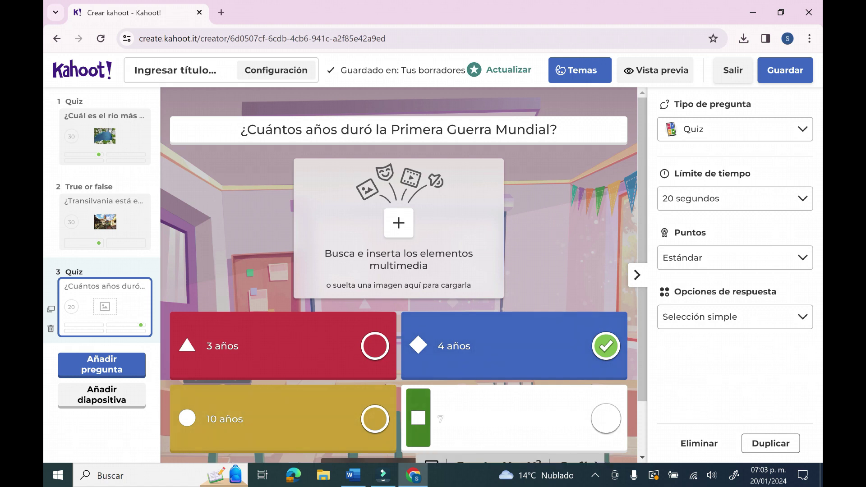
type("7 a")
key("BackSpace")
key("BackSpace")
key("BackSpace")
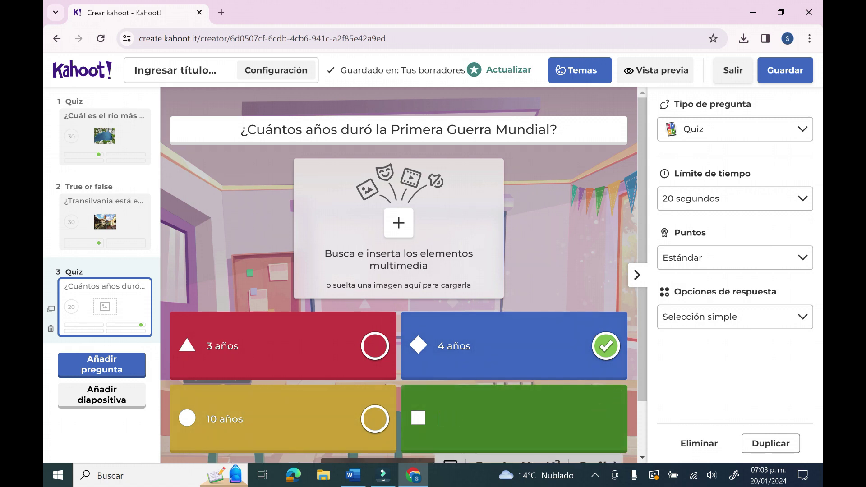
type("2 años")
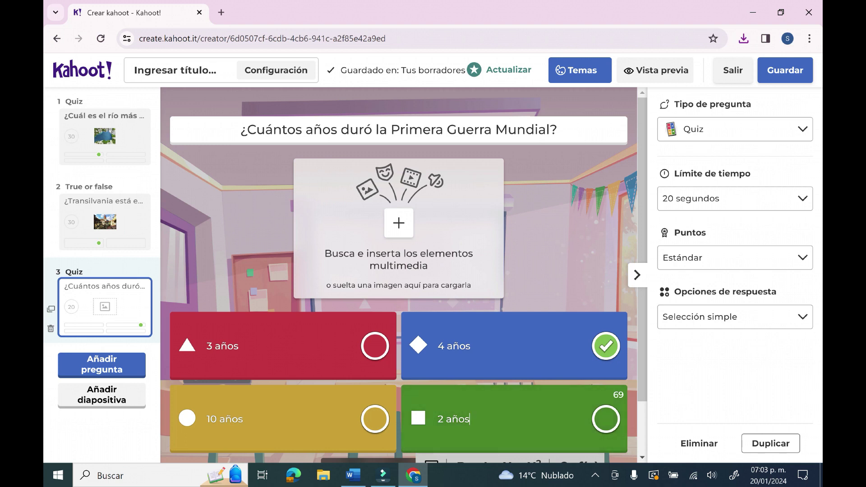
- Upload the image "descarga 4" from Descargas as the media of the Primera Guerra Mundial question
left_click(399, 223)
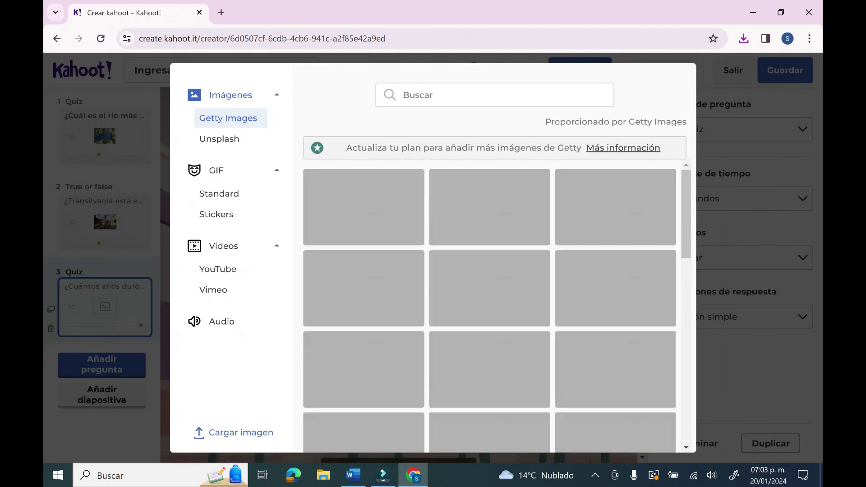
left_click(233, 432)
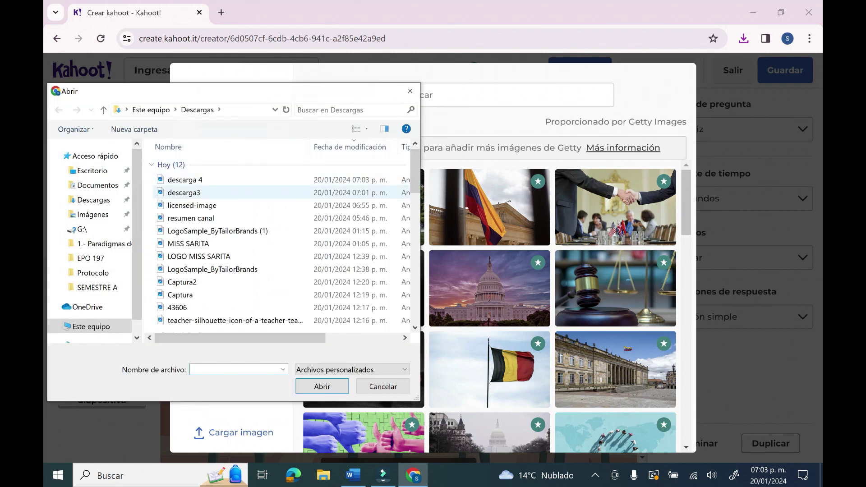
left_click(184, 180)
left_click(322, 387)
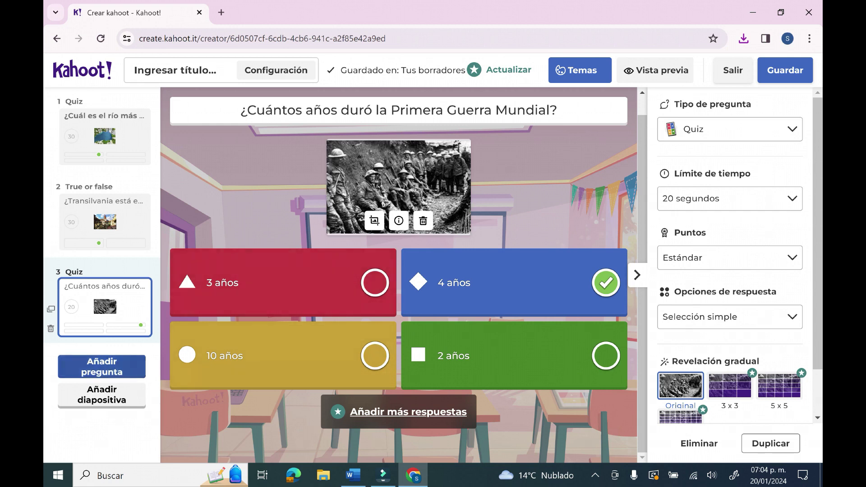
- Add a fourth question of the Quiz type after the Primera Guerra Mundial question
left_click(101, 364)
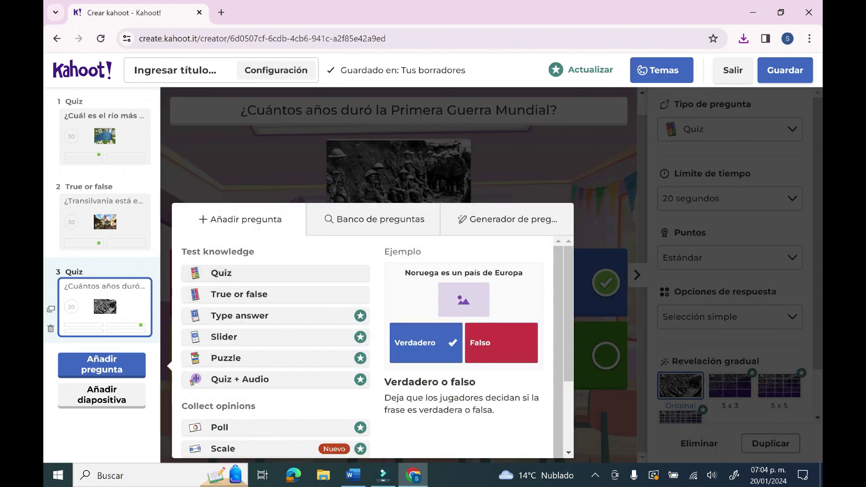
left_click(239, 294)
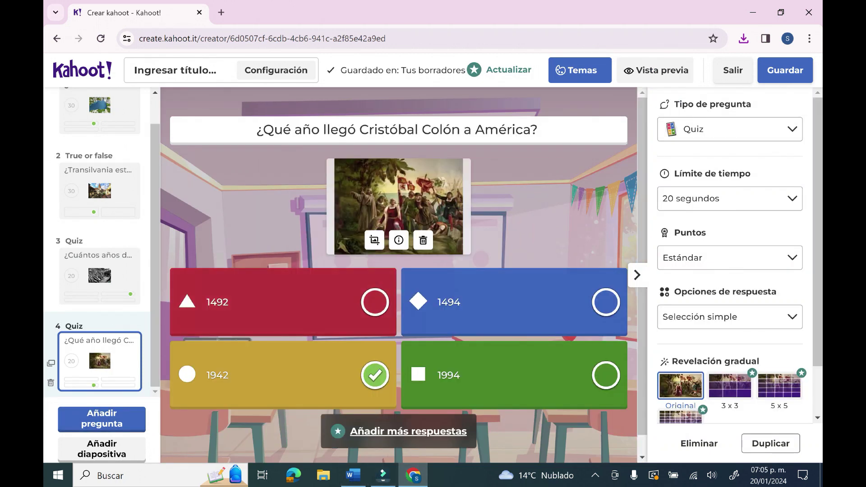
scroll(399, 271, "down", 1)
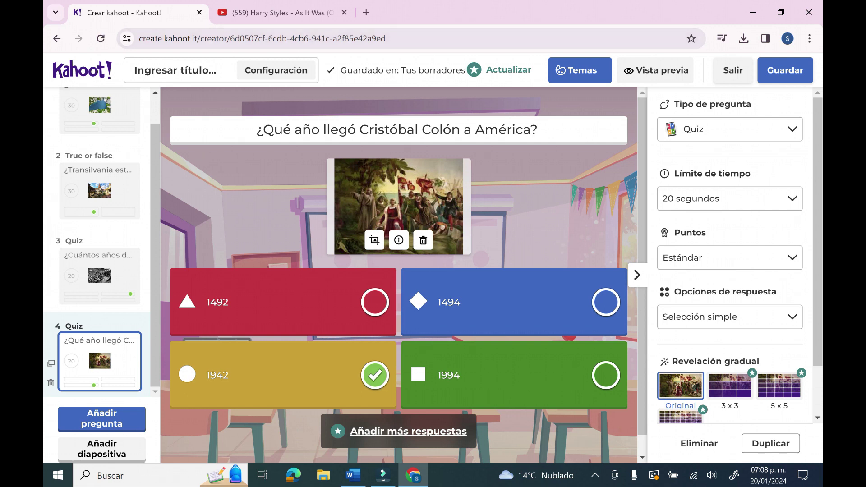
- Title the kahoot "Cultura general" and describe it as "Las mejores preguntas de cultura general" in its settings
left_click(276, 70)
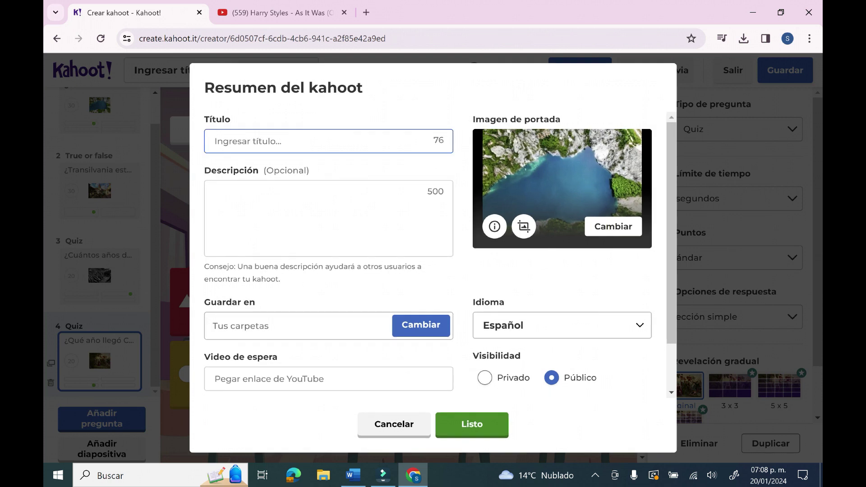
type("Cultura general")
left_click(215, 194)
type("Las mejor")
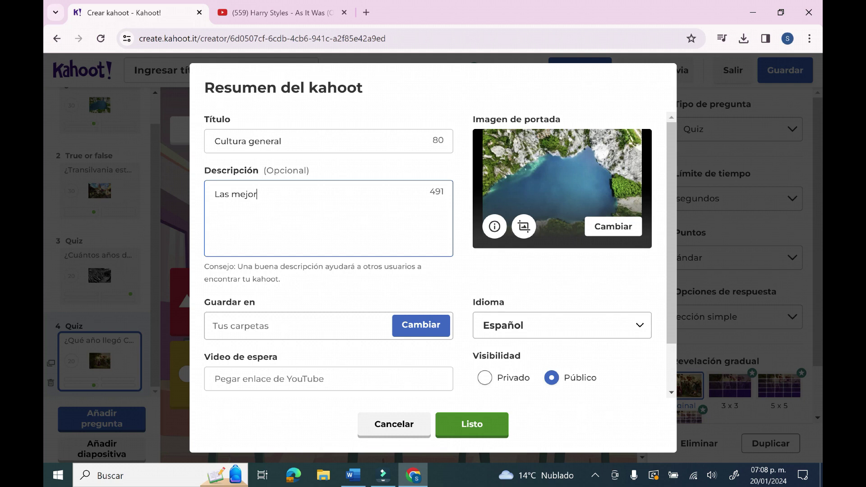
type("es preguntas de cultura general")
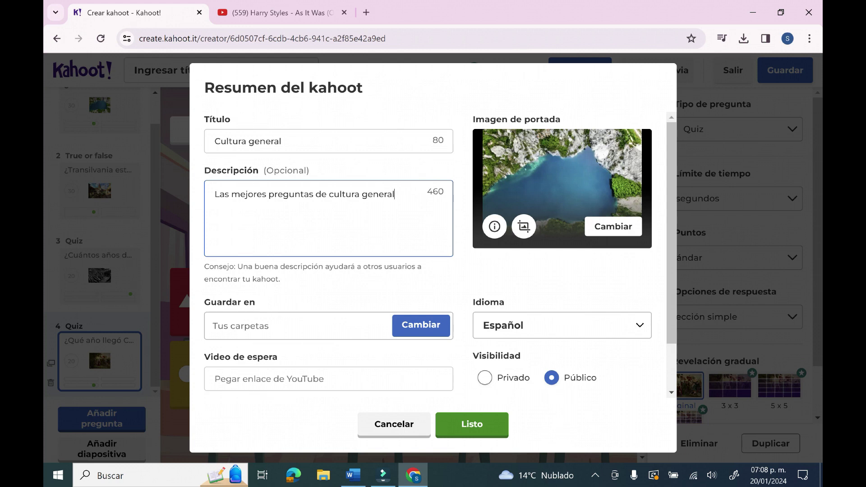
- Set the waiting video to the YouTube link of "Harry Styles - As It Was (Official Video)" and apply the kahoot settings
scroll(428, 252, "down", 1)
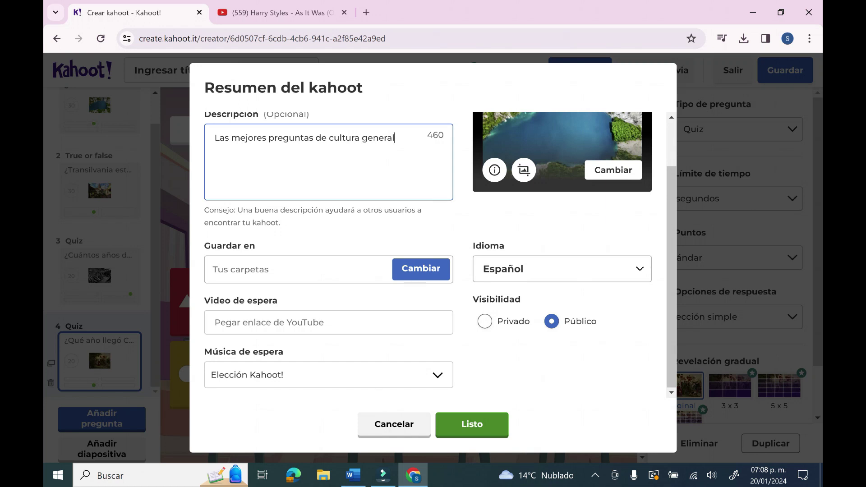
left_click(214, 322)
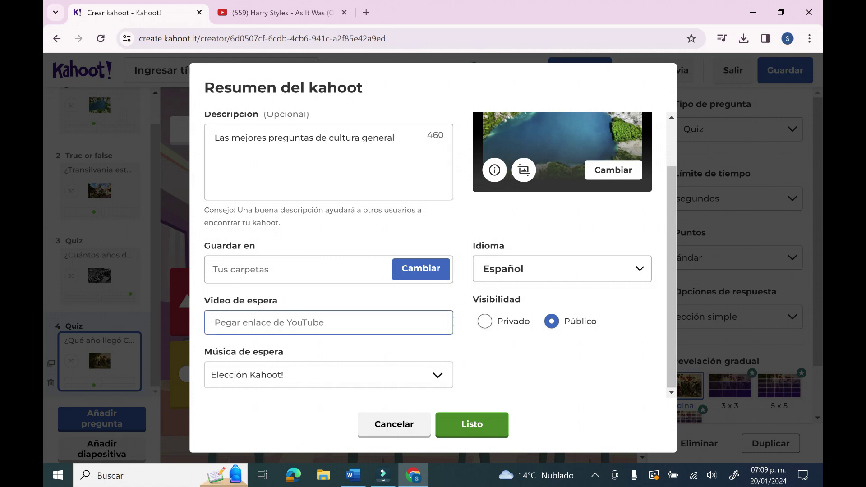
left_click(282, 13)
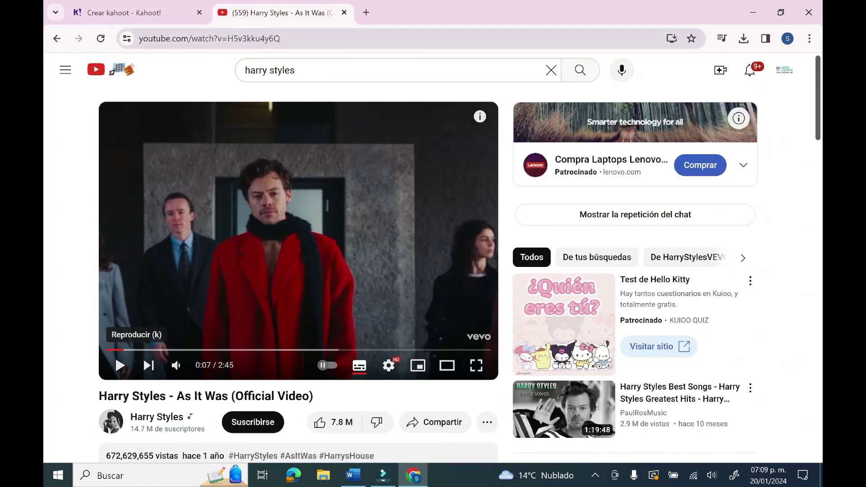
left_click(210, 38)
key("ctrl+c")
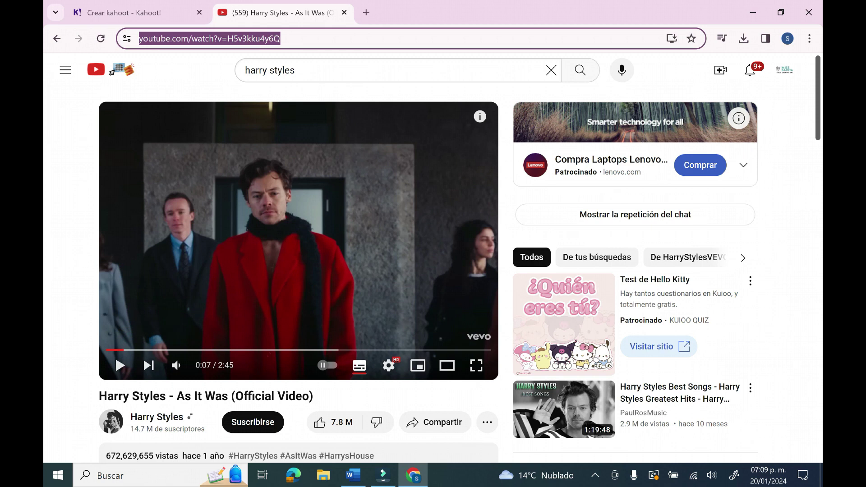
key("ctrl+shift+Tab")
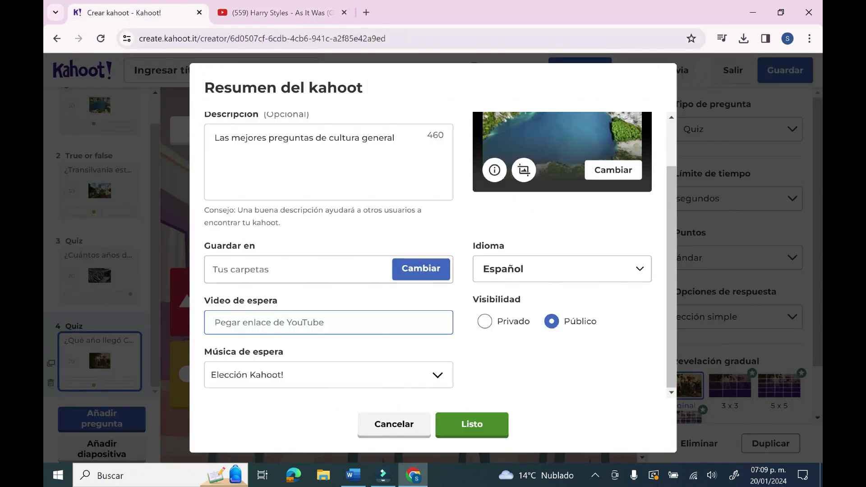
key("ctrl+v")
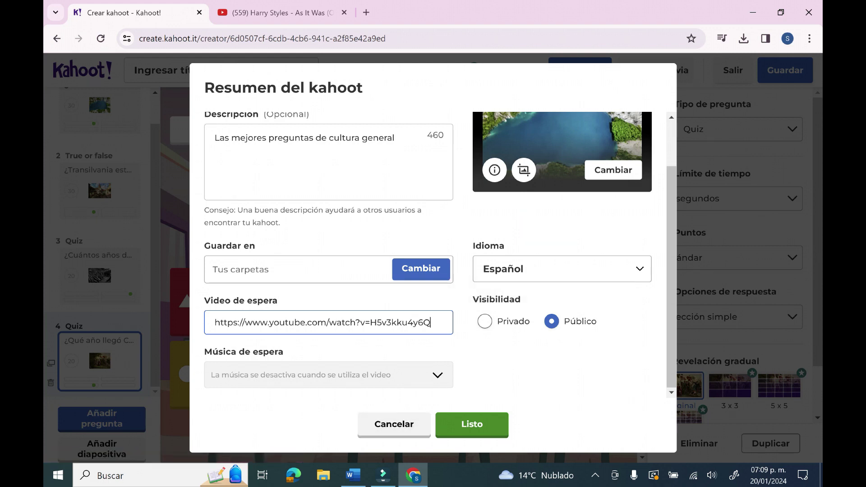
left_click(471, 425)
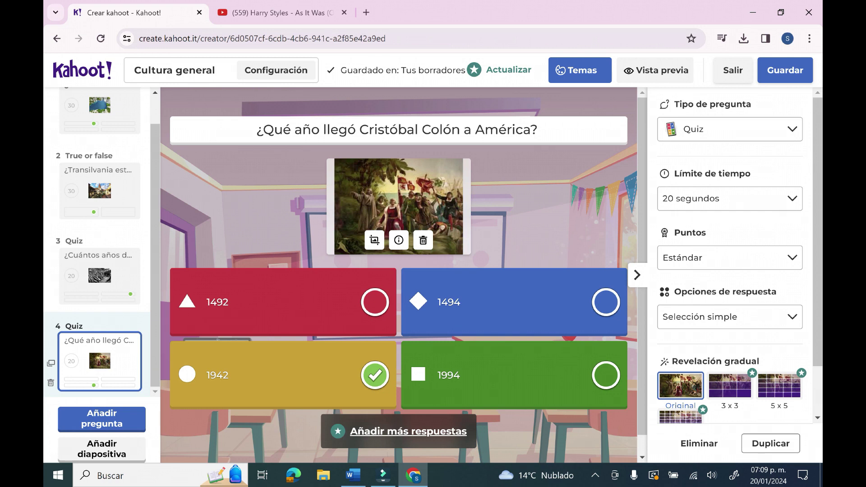
- Save the finished Cultura general kahoot and close the editor
scroll(730, 257, "down", 2)
scroll(399, 275, "down", 1)
scroll(398, 275, "up", 1)
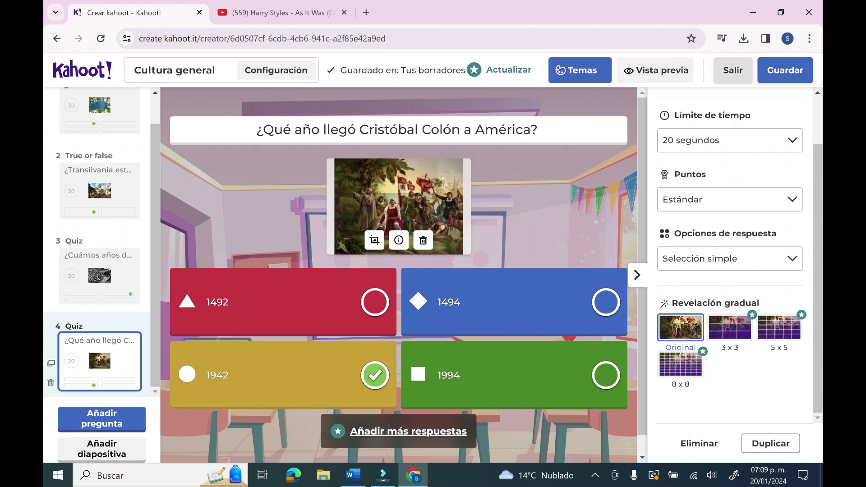
left_click(785, 70)
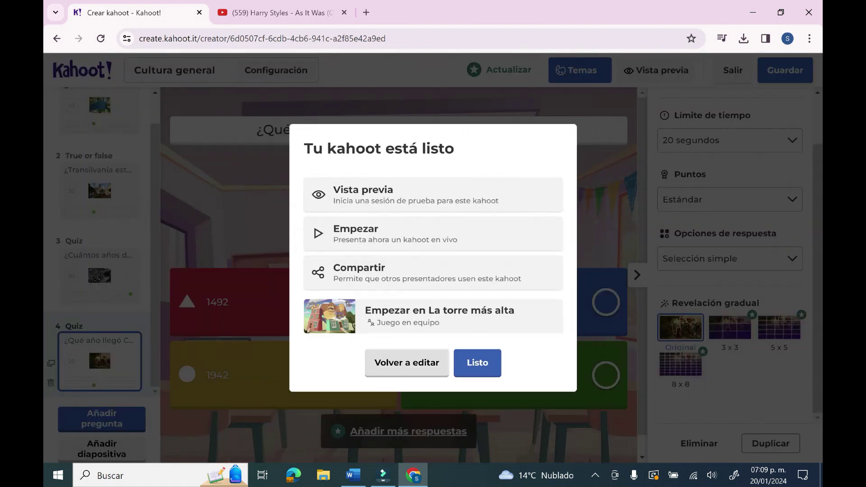
left_click(478, 363)
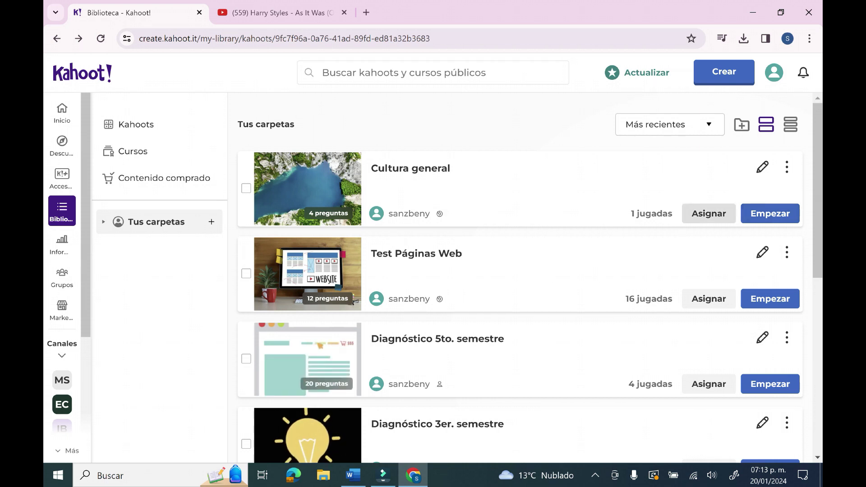
- Assign the Cultura general kahoot with a deadline of 24 de enero de 2024 at 3:00 PM
left_click(709, 213)
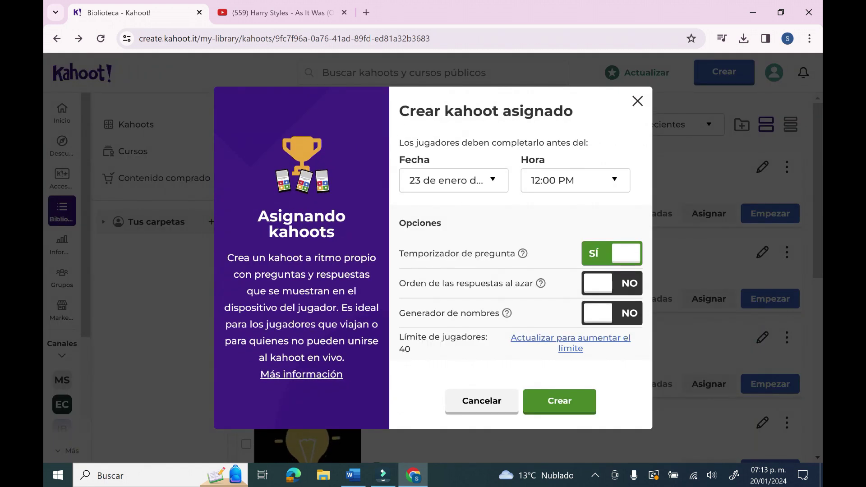
left_click(454, 181)
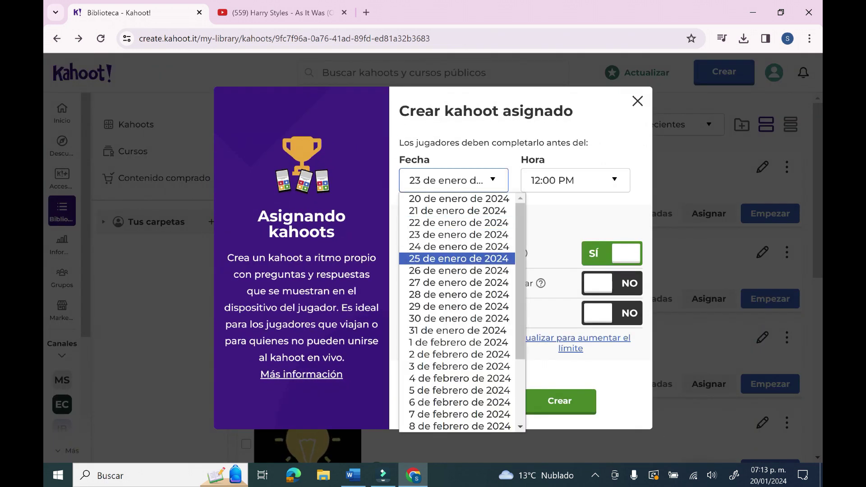
left_click(457, 246)
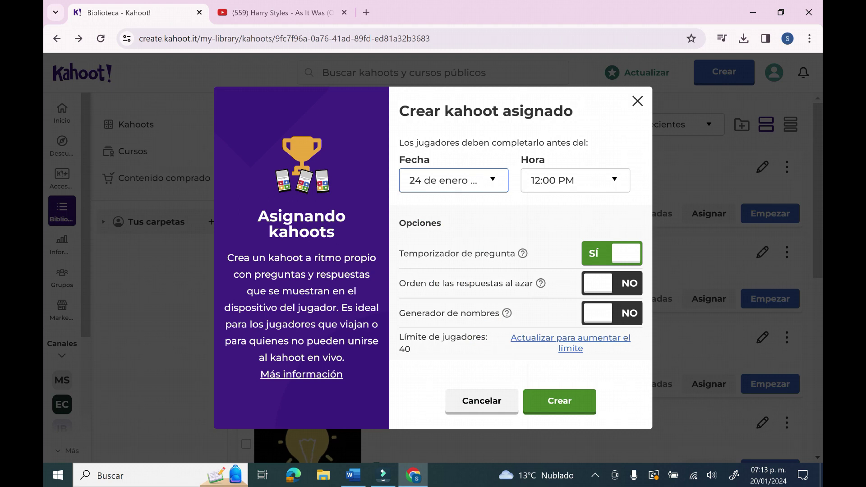
left_click(575, 181)
left_click(570, 378)
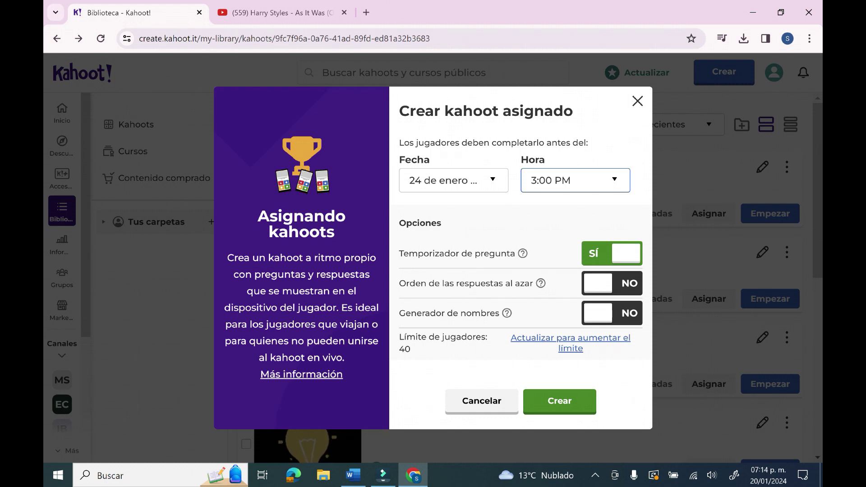
left_click(560, 401)
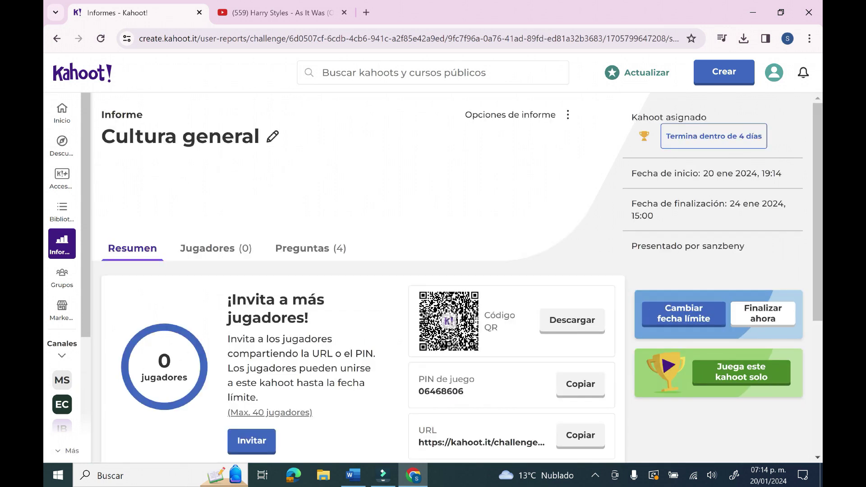
- Open the Cultura general kahoot from the home page and start it live, up to the game mode selection
scroll(458, 272, "down", 3)
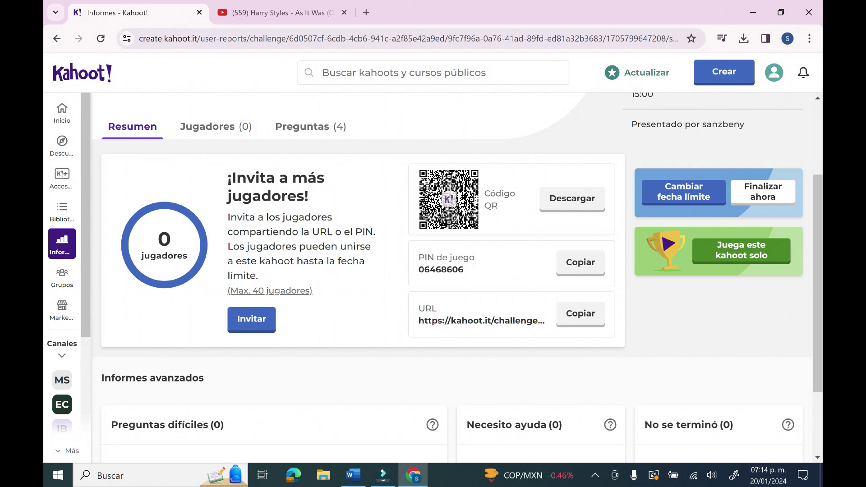
scroll(451, 270, "up", 3)
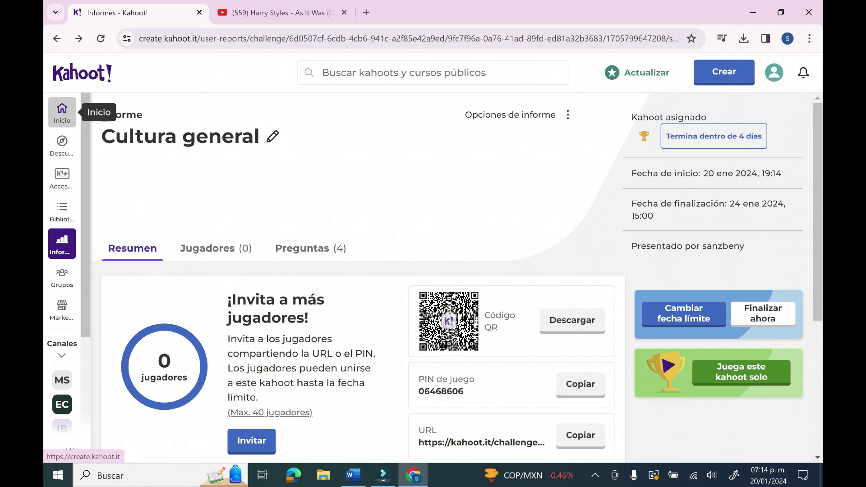
left_click(62, 111)
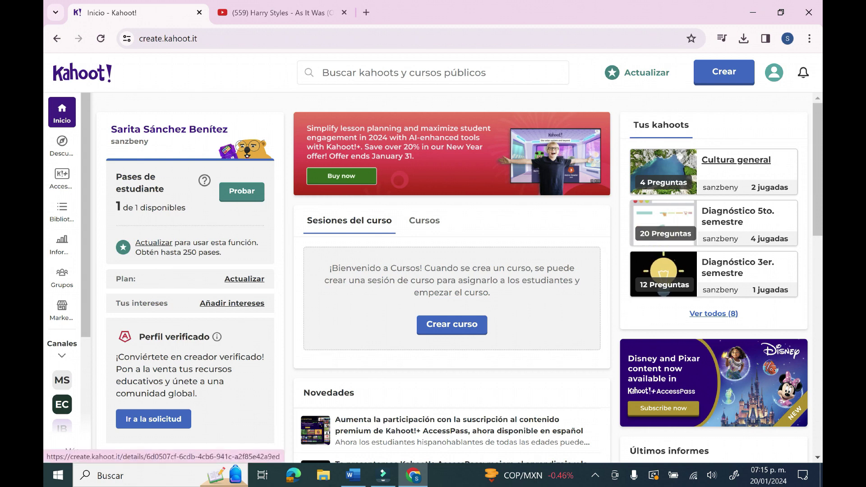
left_click(736, 160)
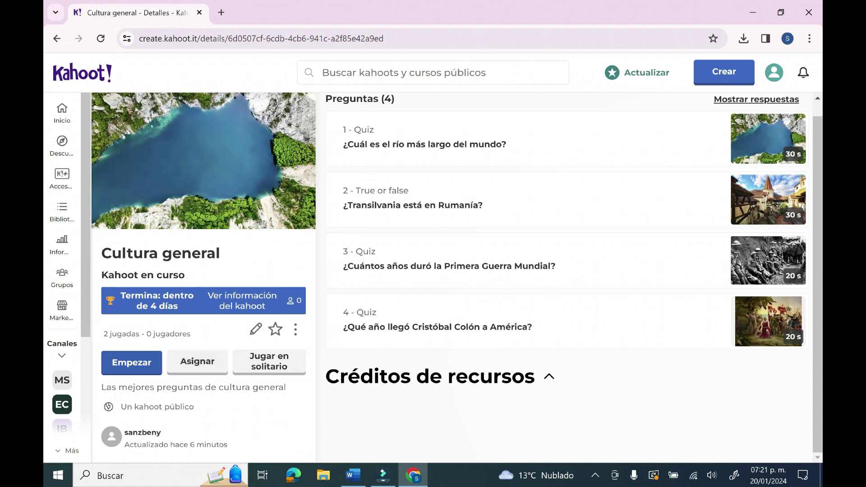
left_click(131, 362)
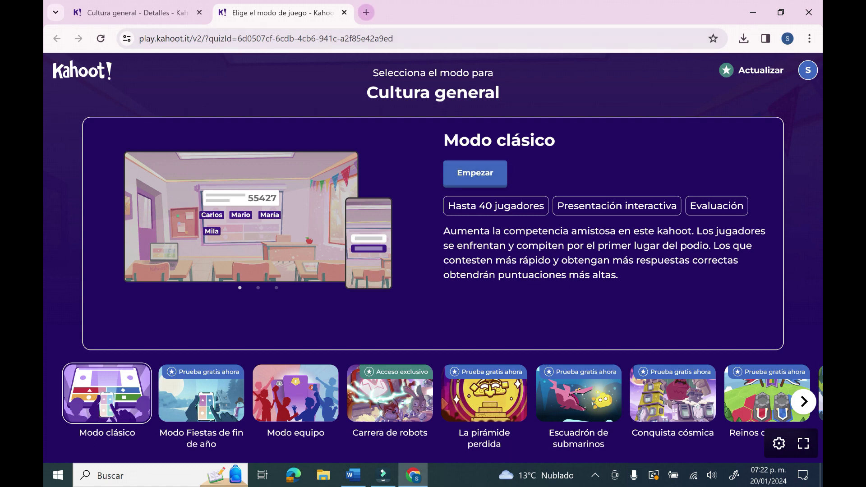
- Search Google for kahoot in a new browser tab and open the kahoot.it page for joining a game
left_click(366, 13)
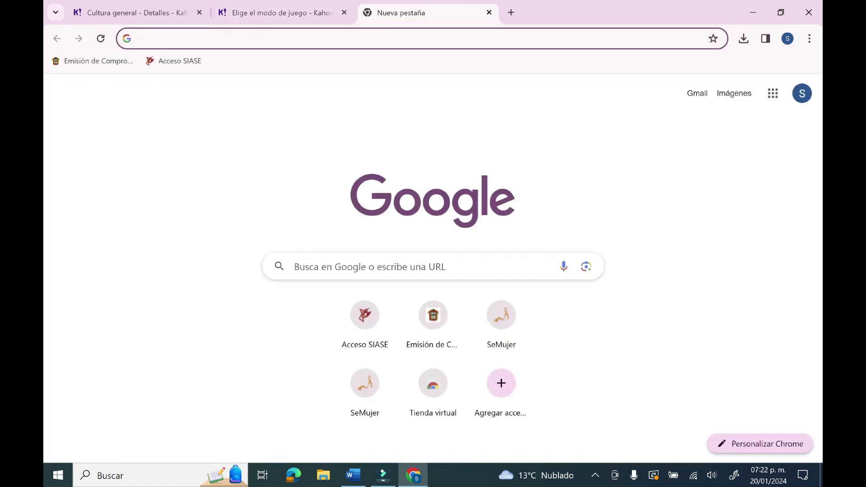
left_click(294, 266)
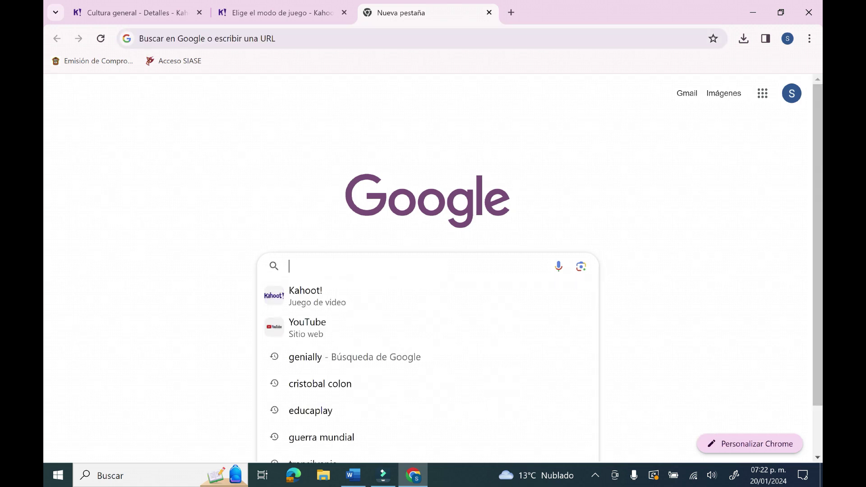
left_click(306, 296)
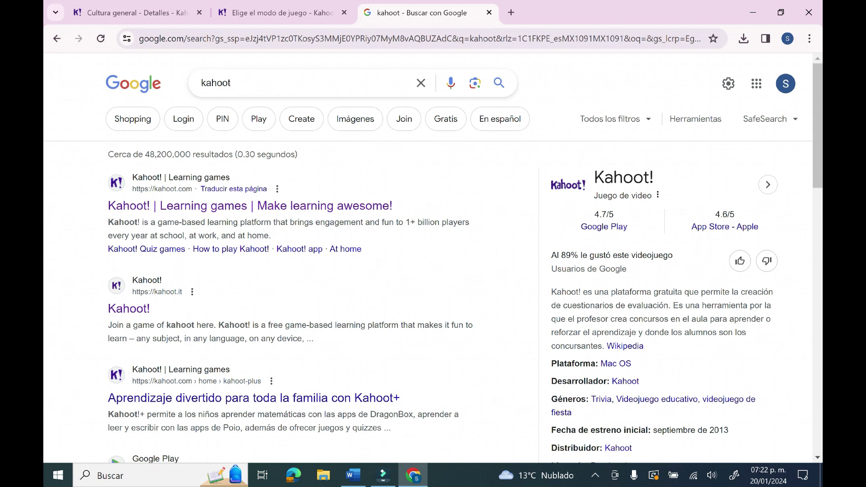
scroll(129, 309, "down", 1)
scroll(129, 309, "up", 1)
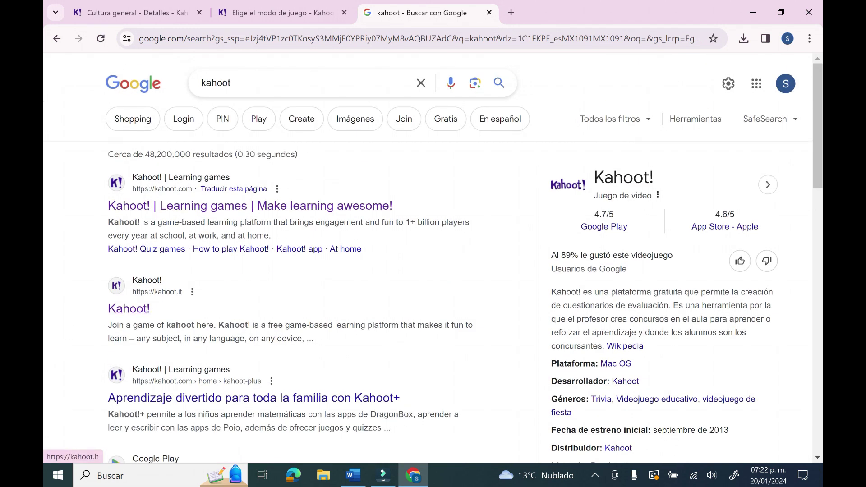
left_click(129, 309)
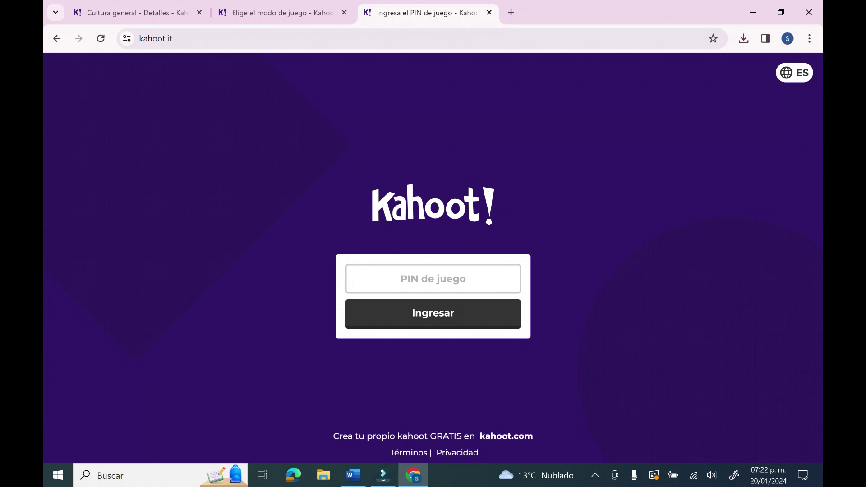
- Return to the game mode selection for Cultura general and start the game in Modo clásico
key("ctrl+shift+Tab")
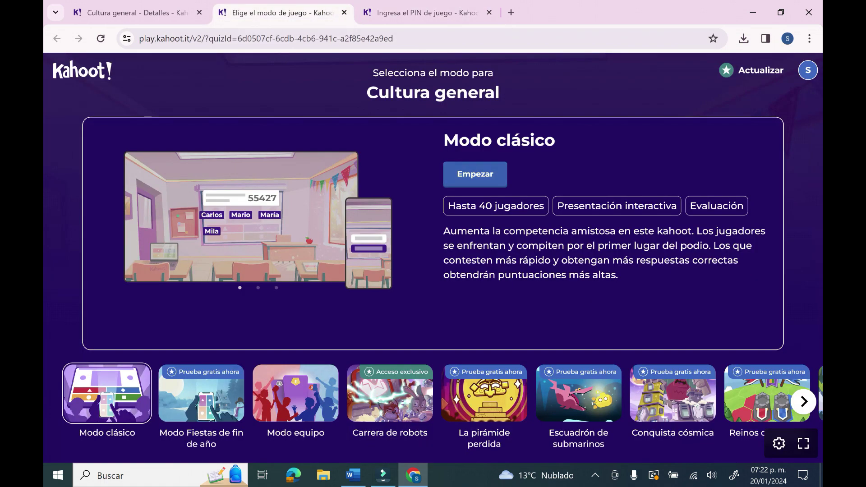
left_click(475, 173)
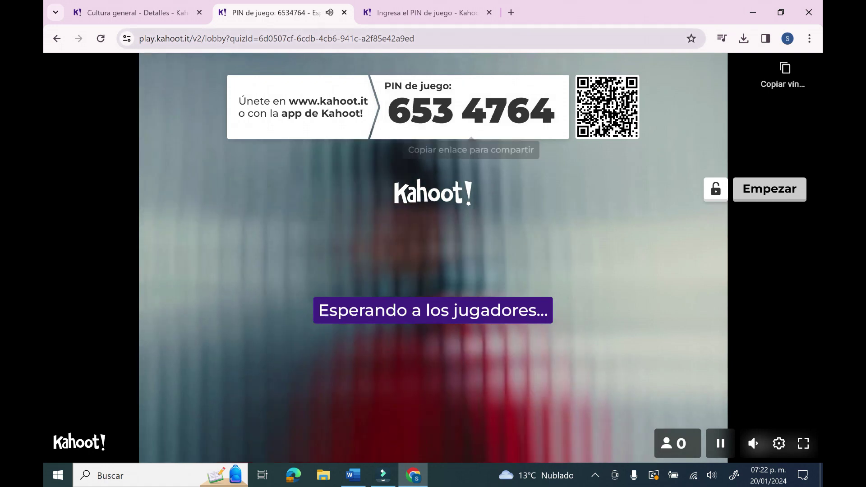
- Try to join the live game from the kahoot.it page by entering the game PIN
key("ctrl+Tab")
left_click(434, 279)
type("6534")
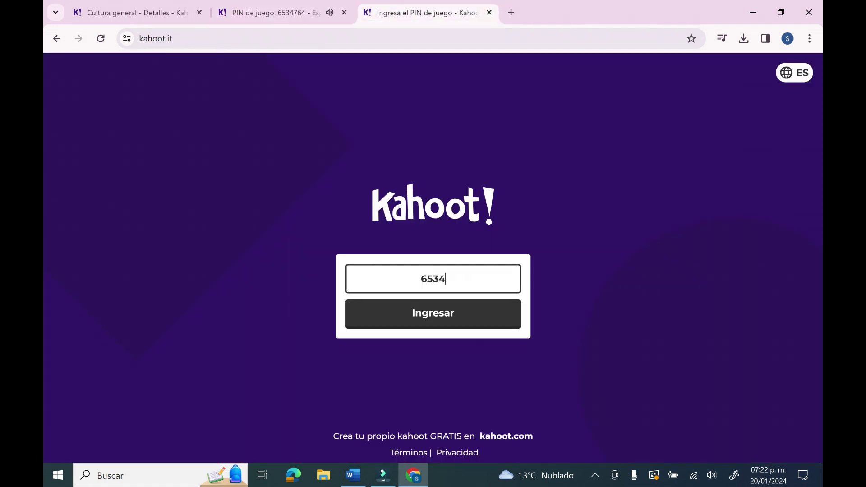
type("7")
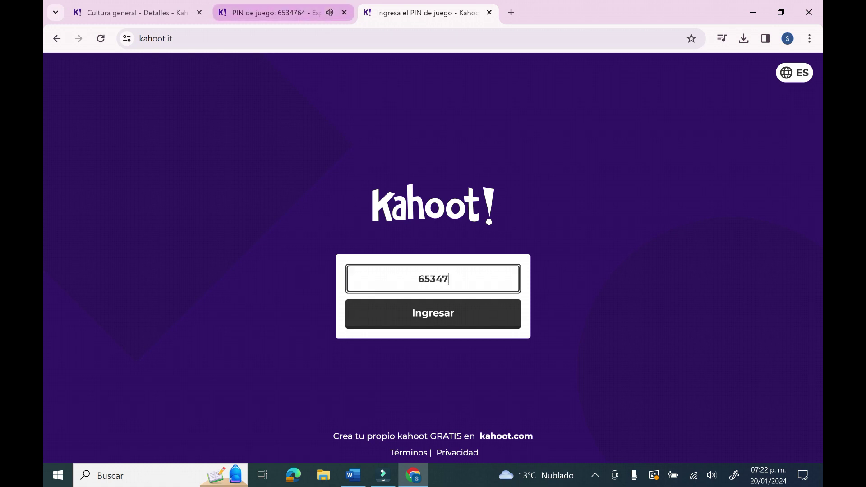
key("ctrl+shift+Tab")
key("ctrl+Tab")
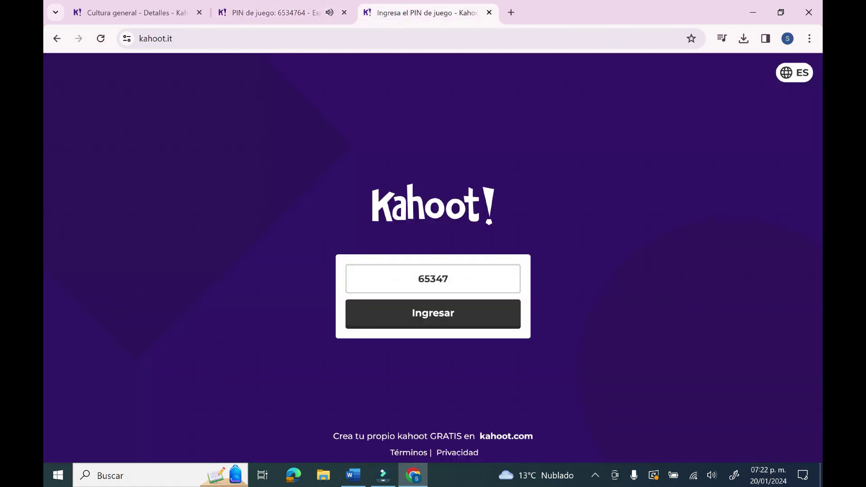
key("Return")
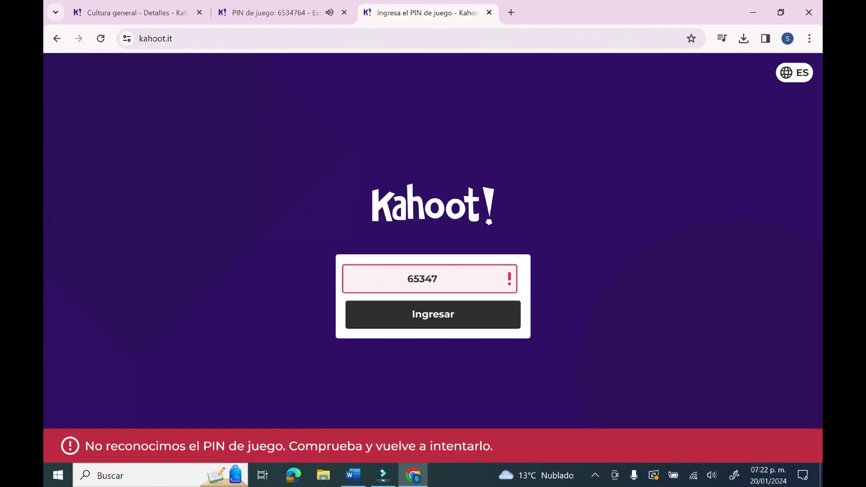
- Replace the rejected entry on the kahoot.it page with the game PIN shown in the lobby
key("ctrl+a")
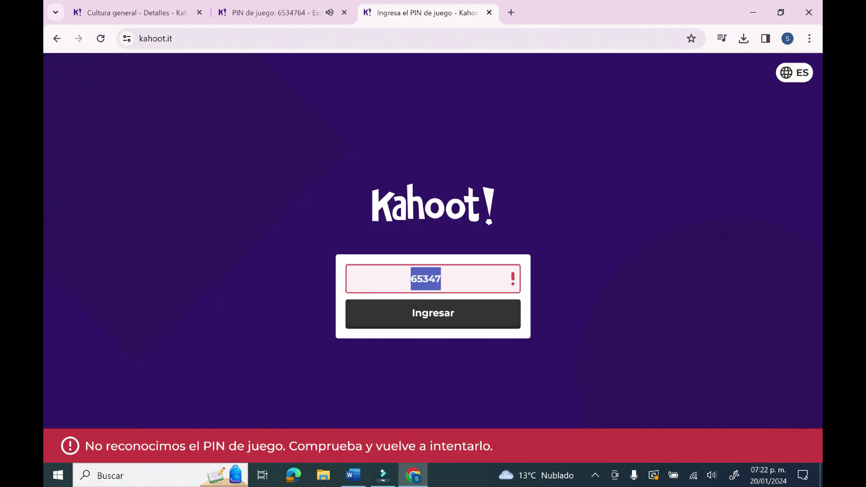
type("653")
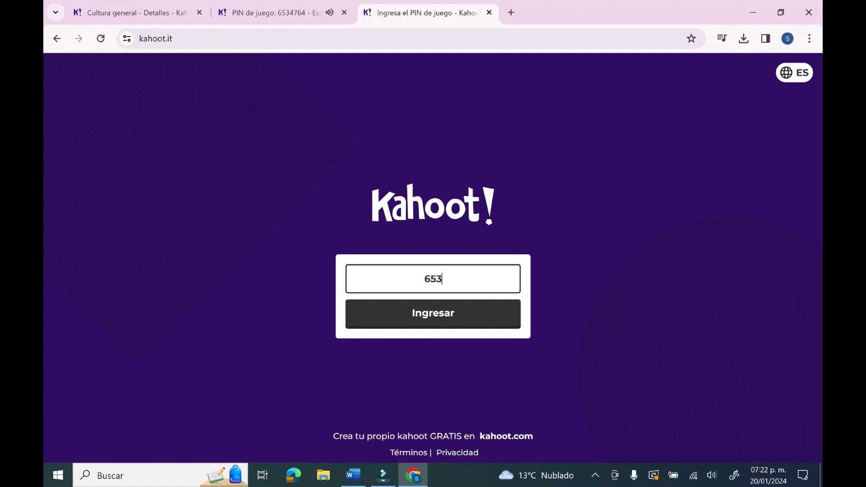